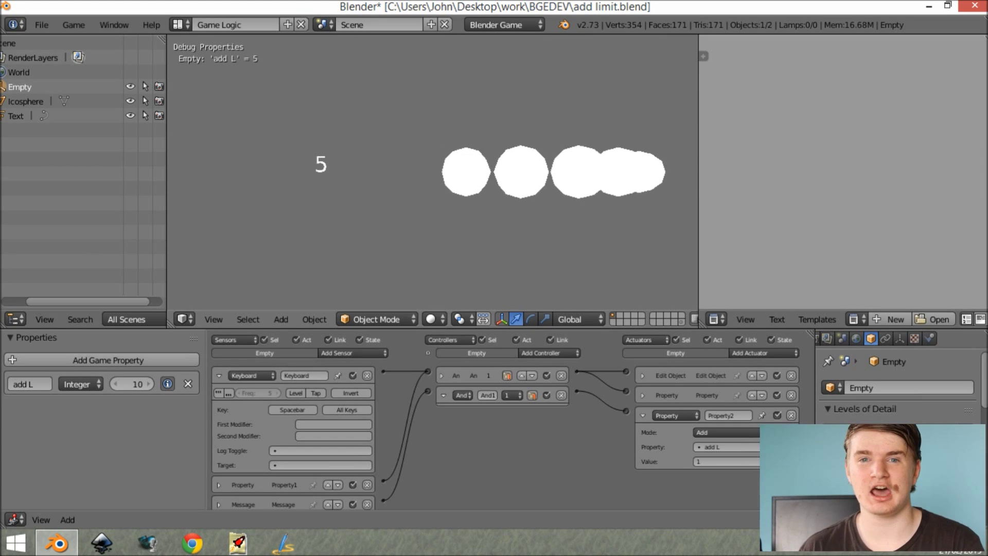
Spawn several more spheres in the running game with the Space key.
key(space)
key(space)
key(space)
key(space)
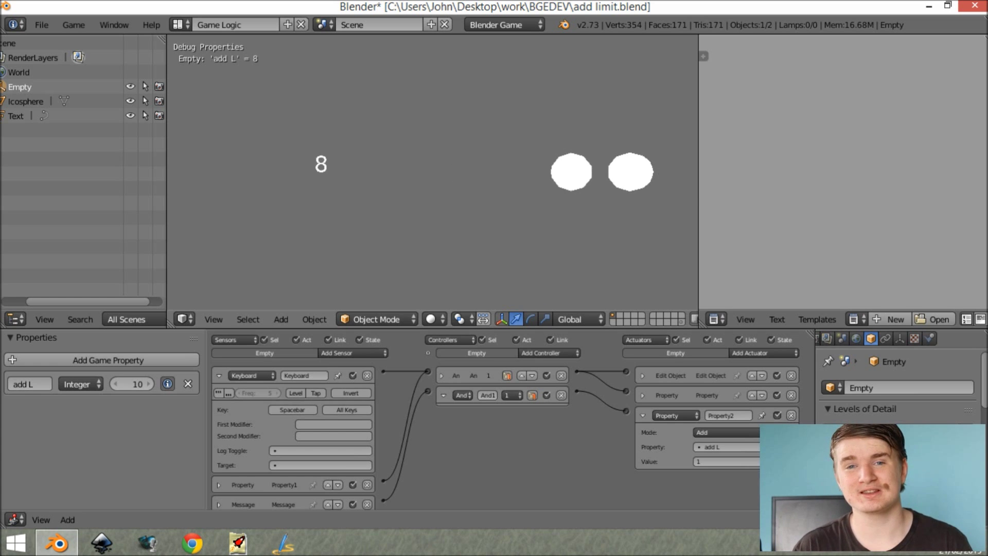
key(space)
key(space)
key(space)
key(space)
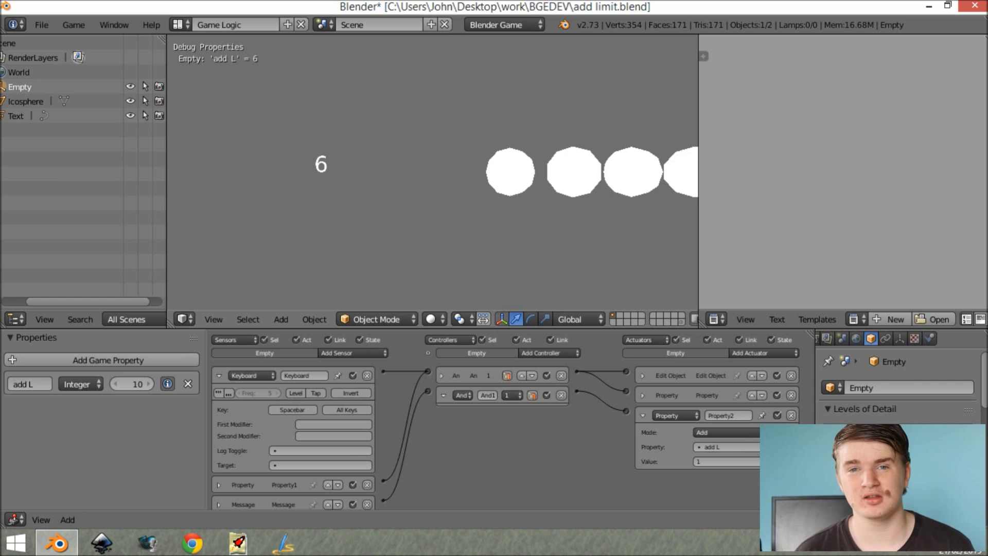
key(space)
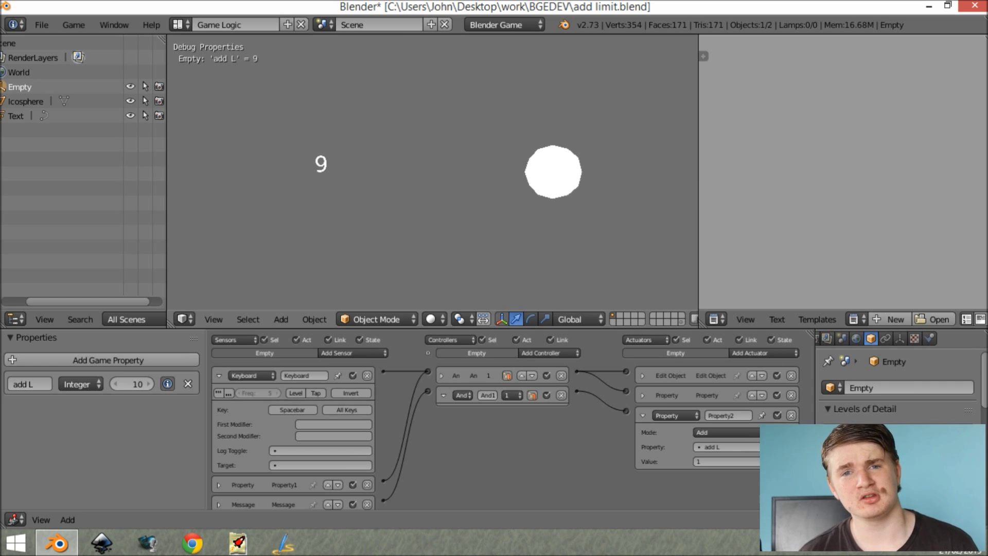
key(space)
key(space)
key(space)
key(space)
key(space)
key(space)
key(space)
key(space)
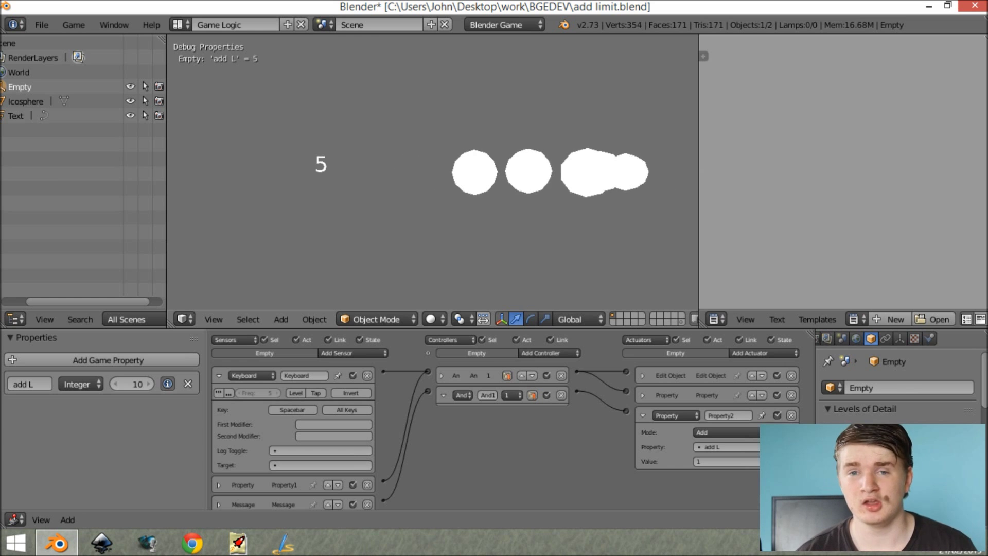
key(space)
key(space)
key(space)
key(space)
key(space)
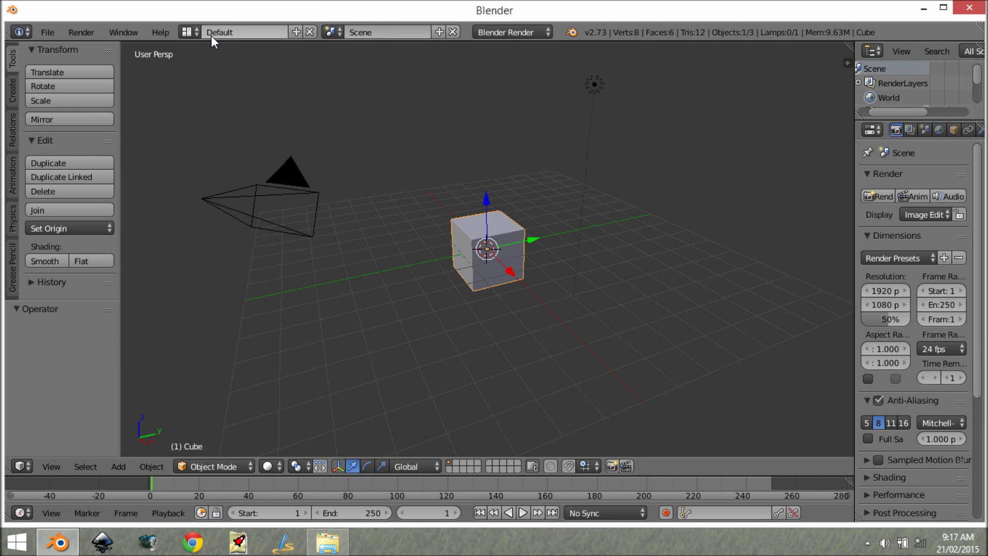
Switch to the Game Logic screen layout and the Blender Game render engine.
click(189, 32)
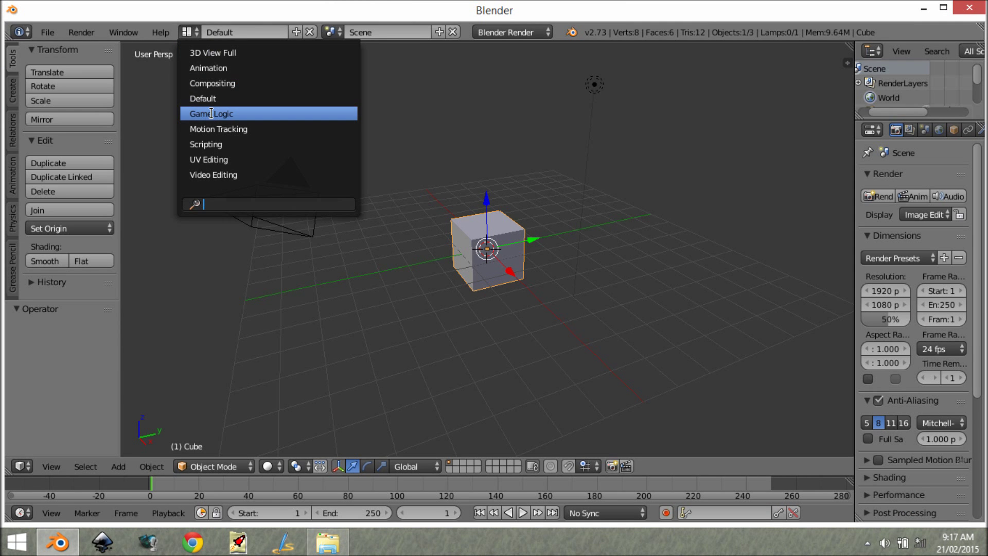
key(Return)
click(527, 34)
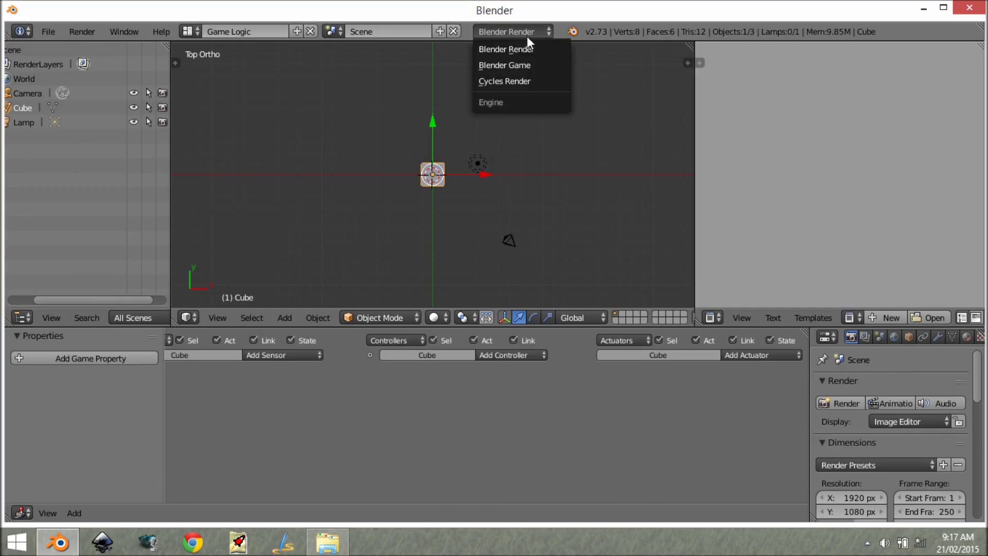
click(517, 66)
Delete the cube, camera and lamp, leaving an empty scene in perspective view.
middle_drag(528, 164, 451, 196)
key(KP_5)
key(a)
key(a)
key(x)
click(462, 178)
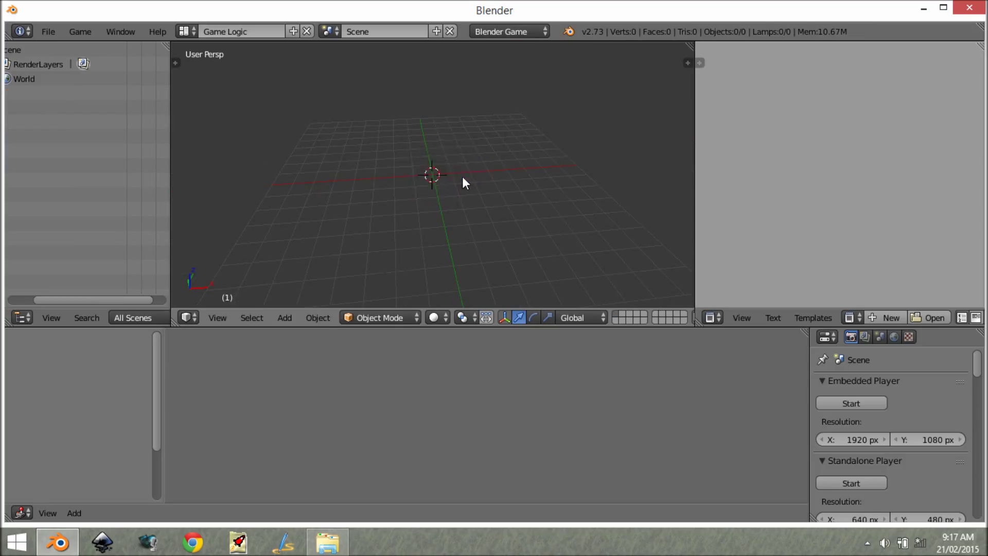
Add a Single Arrow Empty at the world origin.
key(shift+a)
mouse_move(462, 185)
mouse_move(418, 269)
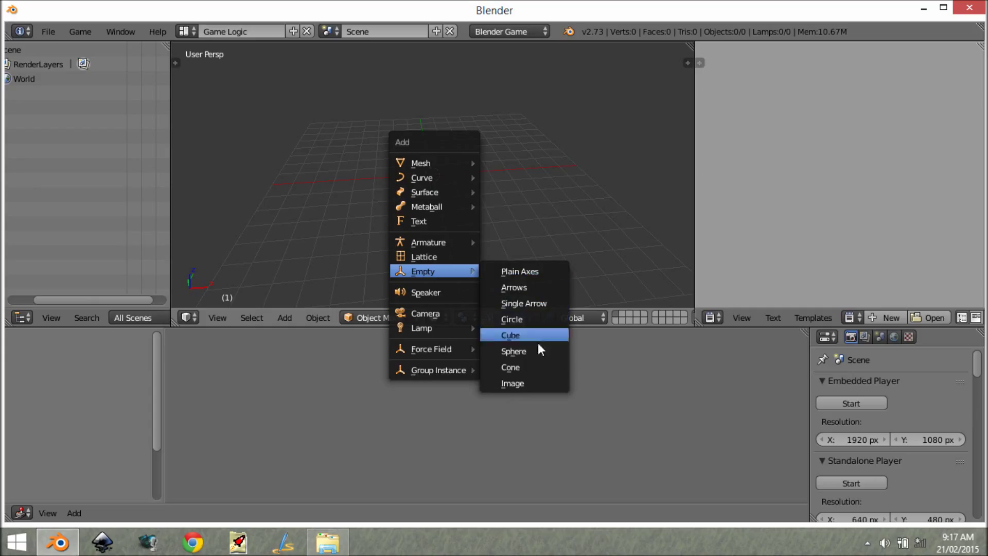
click(533, 302)
middle_drag(484, 215, 453, 148)
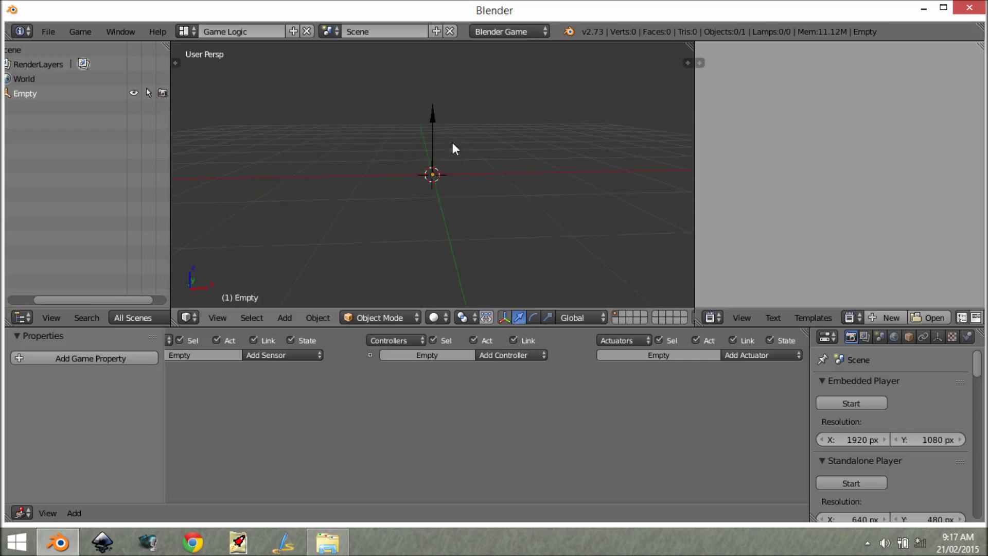
Tilt the Empty's arrow diagonally by rotating it in front orthographic view.
right_click(431, 120)
key(KP_1)
key(KP_5)
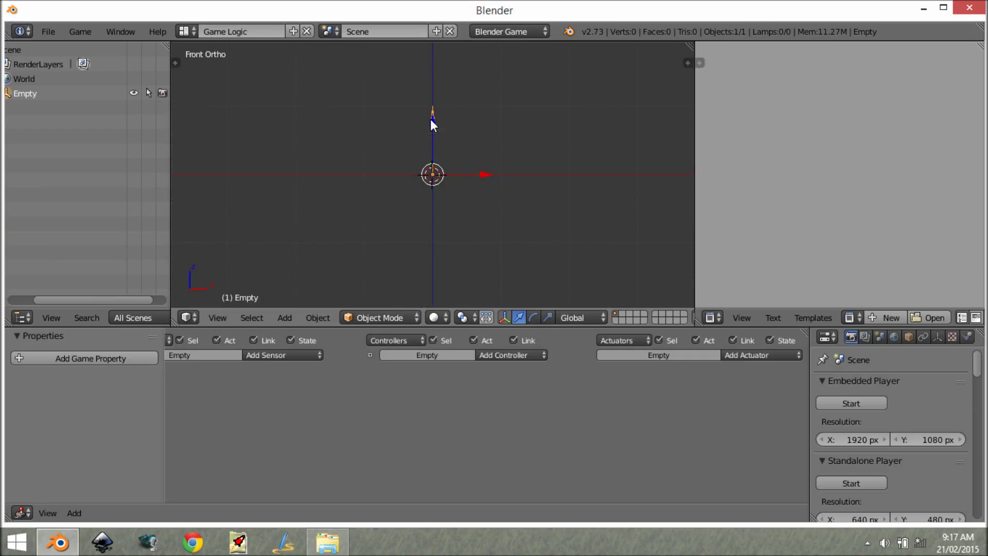
key(r)
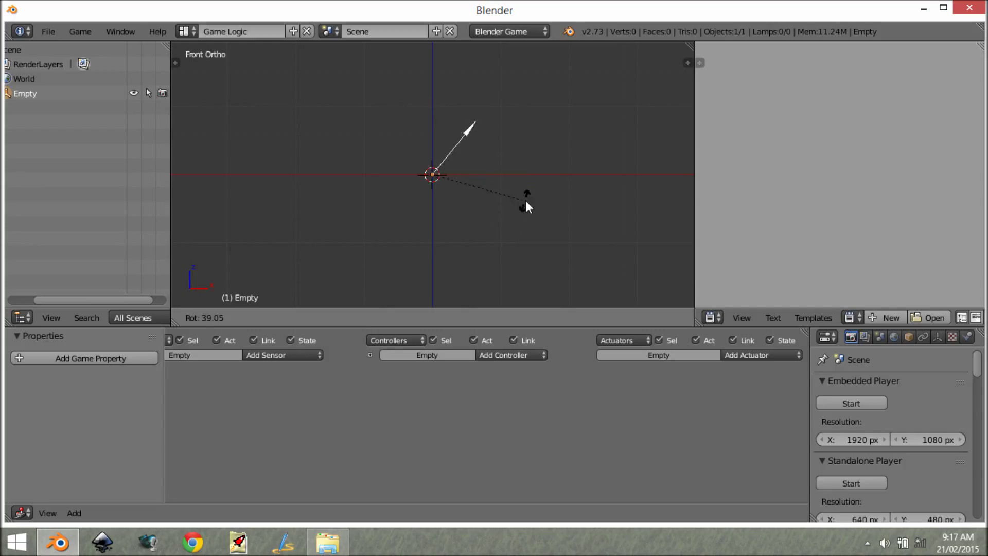
click(522, 208)
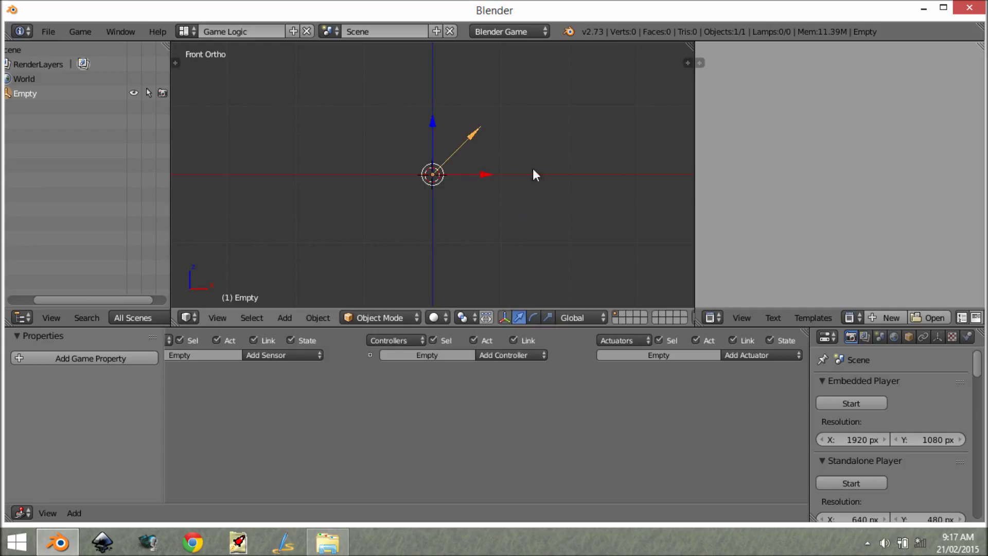
Reselect the Empty and return to a perspective view around it.
scroll(530, 172, up, 3)
key(a)
shift+middle_drag(548, 132, 481, 214)
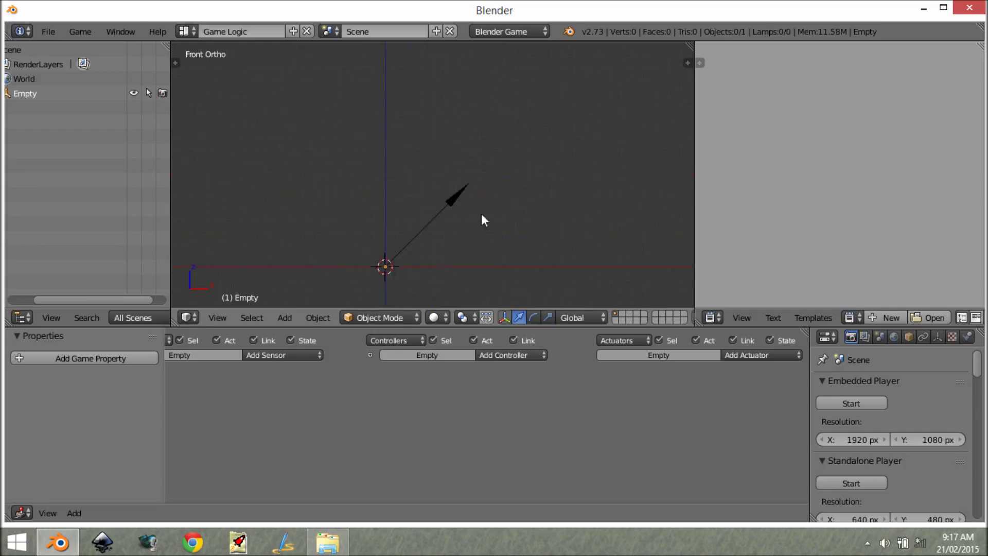
right_click(458, 201)
key(KP_5)
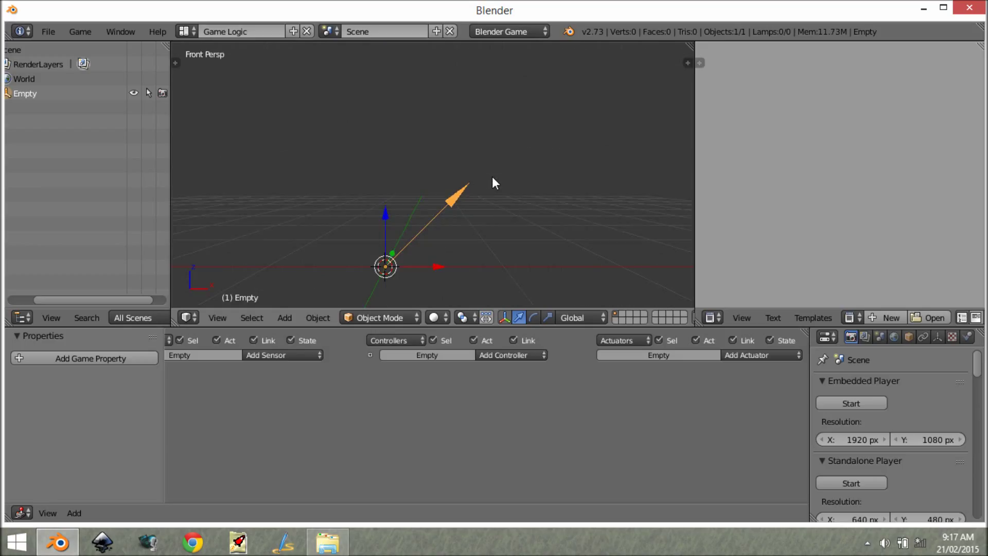
middle_drag(362, 127, 413, 215)
With the Empty selected, resize the logic bricks area and add a Keyboard sensor.
key(a)
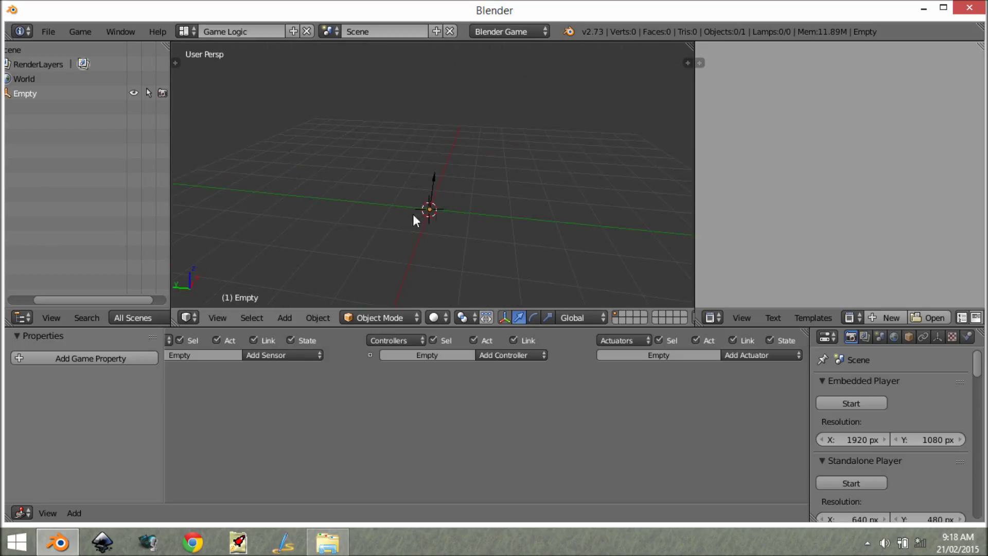
right_click(432, 189)
drag(162, 421, 72, 421)
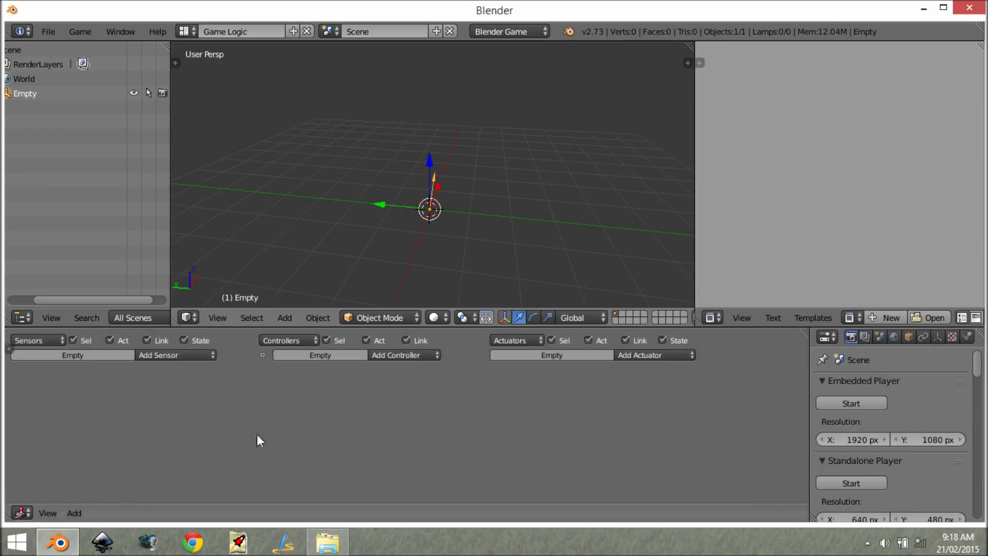
ctrl+middle_drag(246, 427, 233, 411)
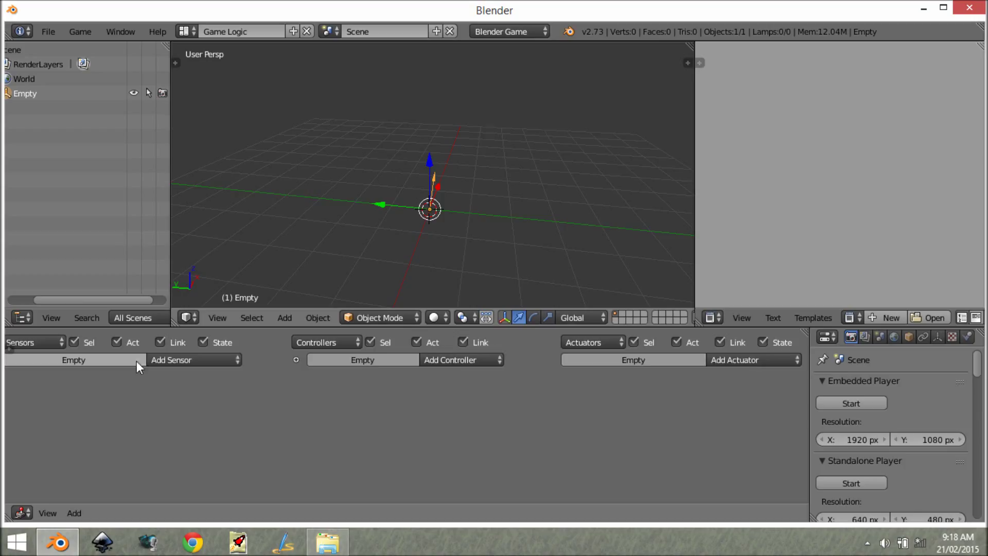
ctrl+middle_drag(136, 360, 148, 363)
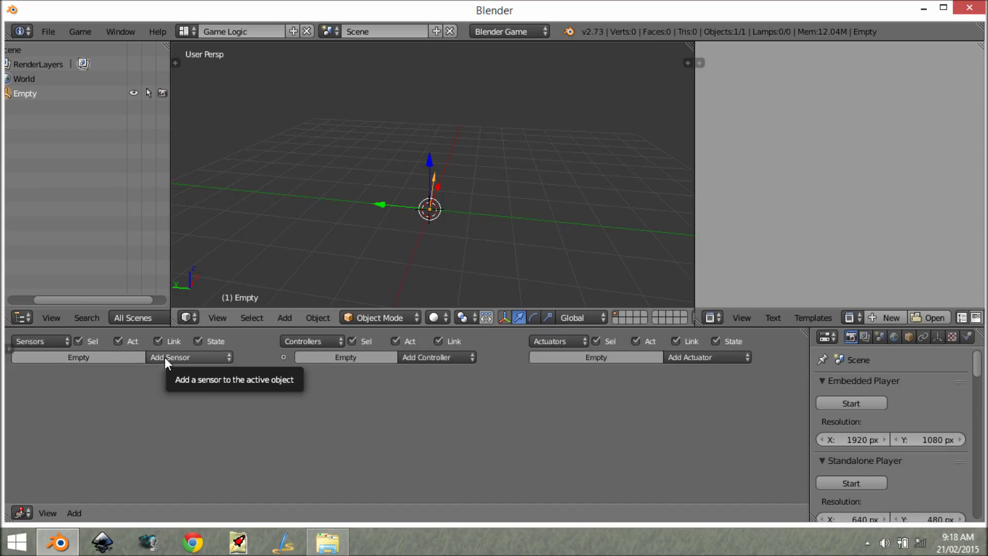
click(165, 357)
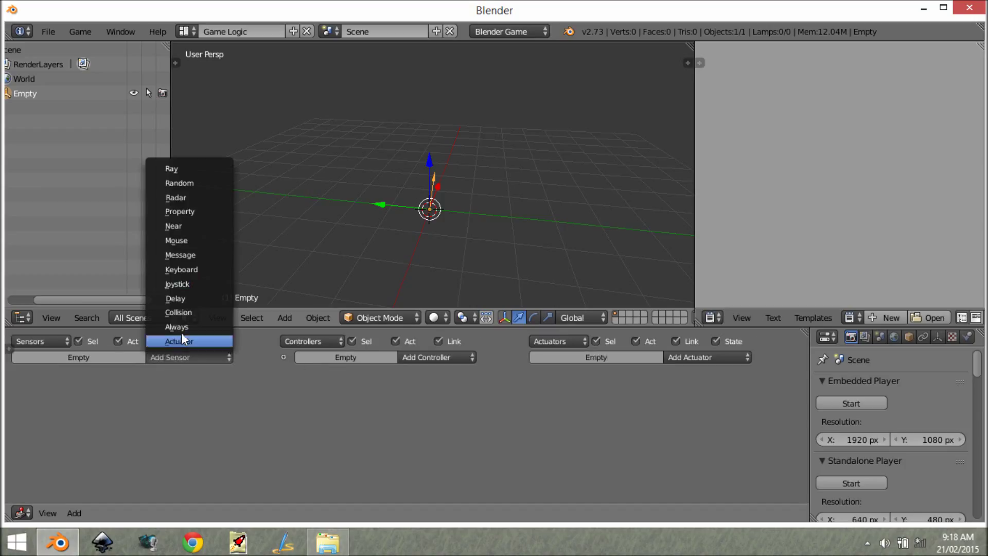
click(207, 270)
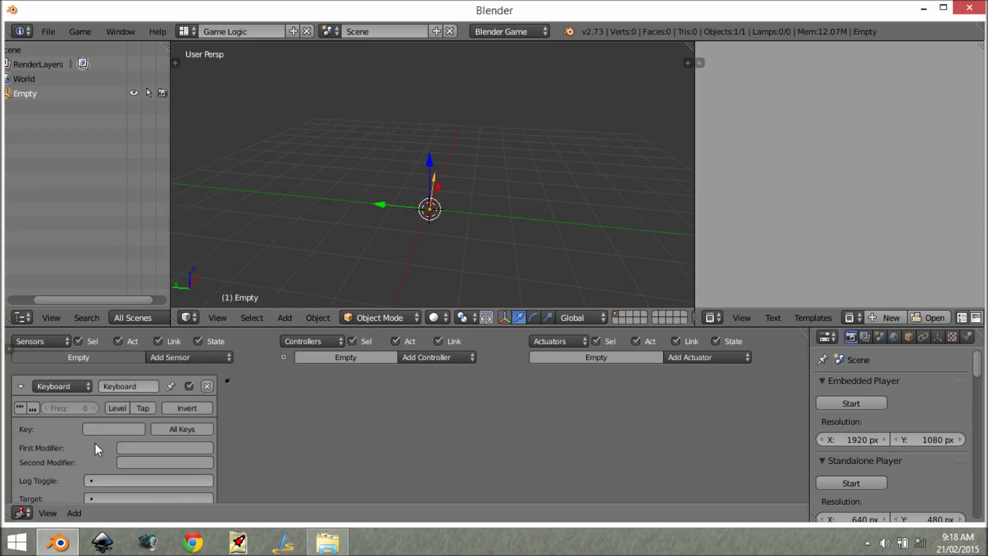
Replace the Keyboard sensor with a fresh one and collapse its details.
click(128, 385)
text(S)
click(207, 387)
click(208, 357)
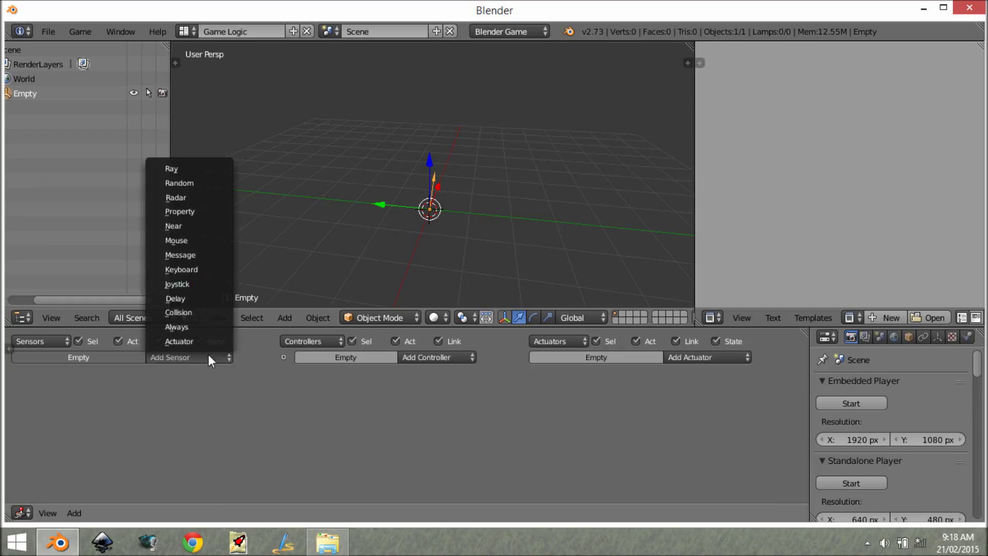
click(203, 270)
click(27, 391)
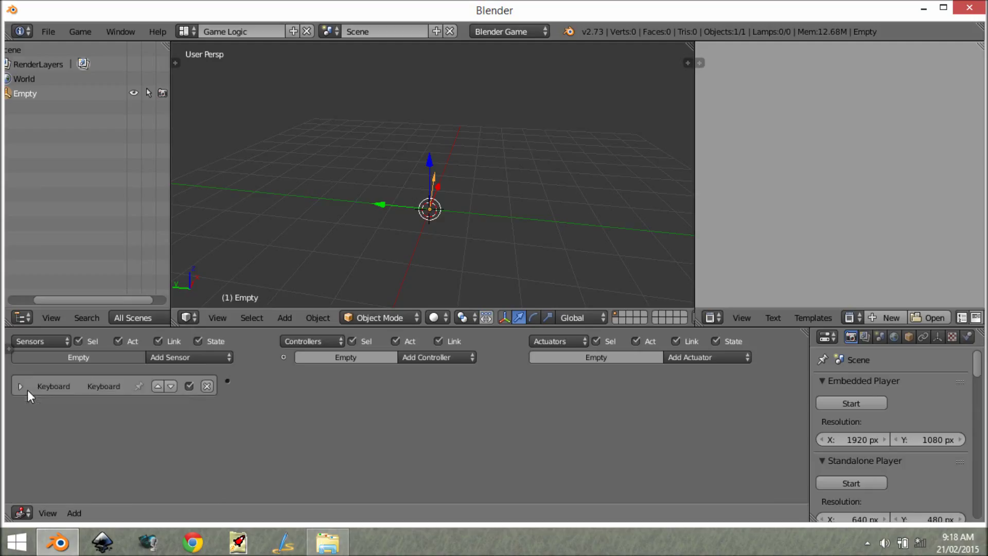
Add an Add Object Edit Object actuator and wire the Keyboard sensor to it via an And controller.
click(690, 356)
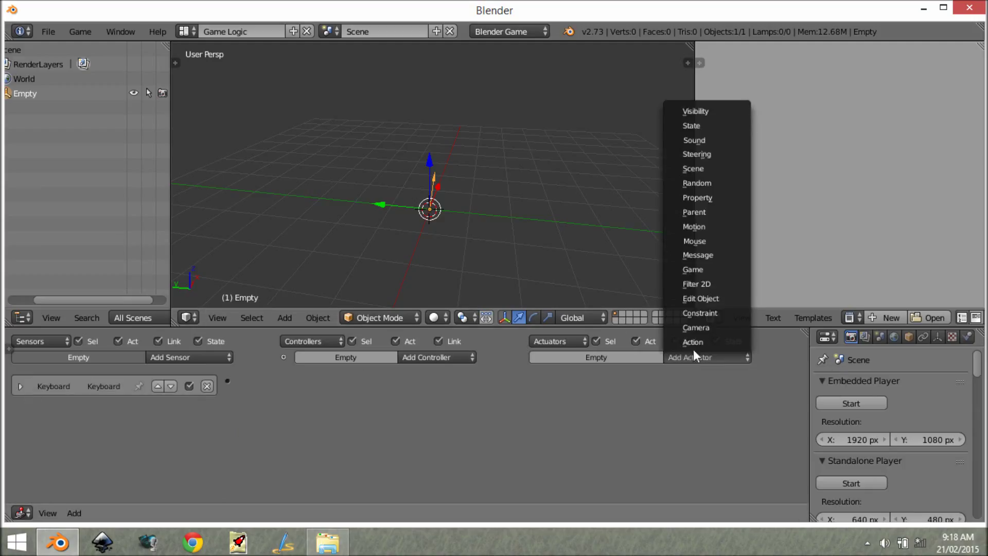
click(714, 302)
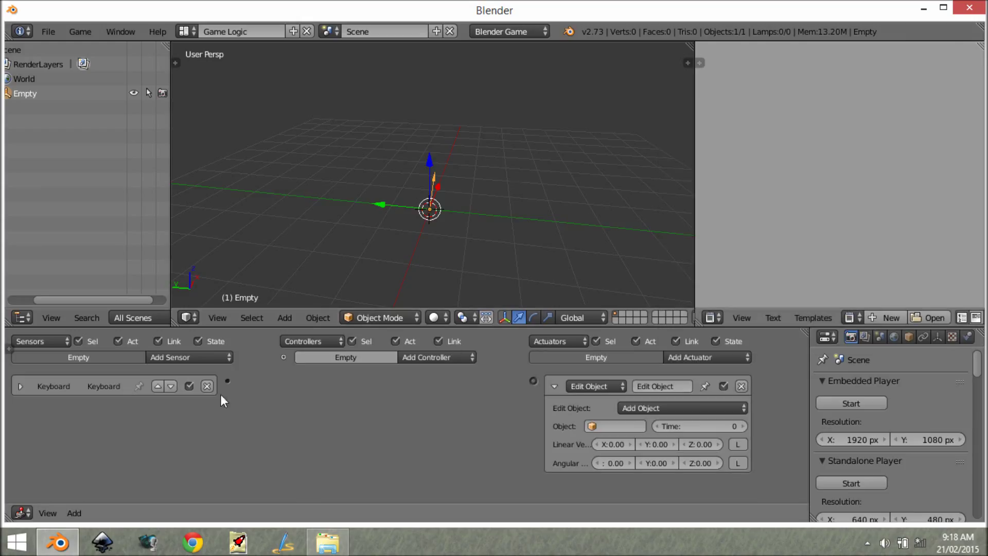
drag(224, 380, 533, 381)
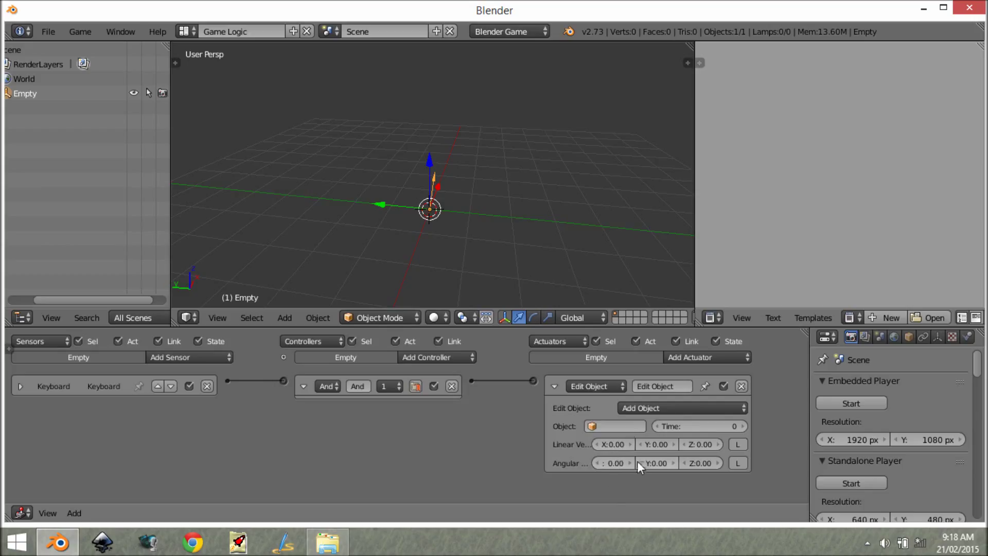
scroll(664, 460, up, 3)
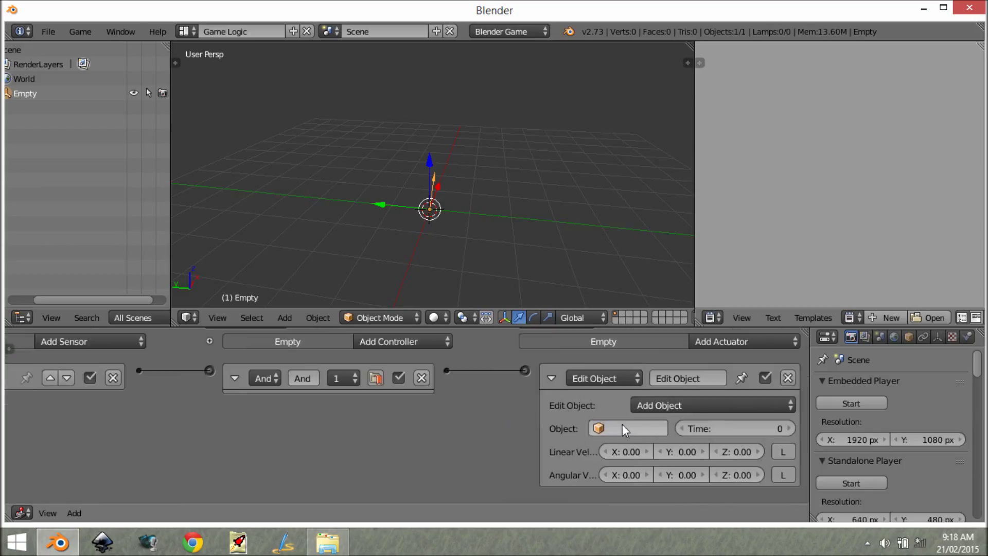
click(669, 405)
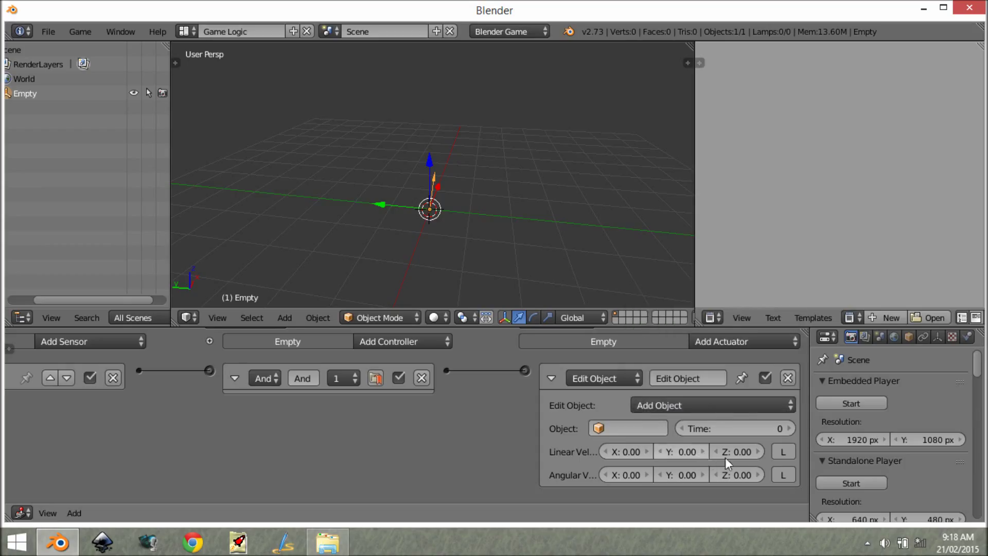
scroll(725, 460, up, 2)
scroll(501, 417, down, 3)
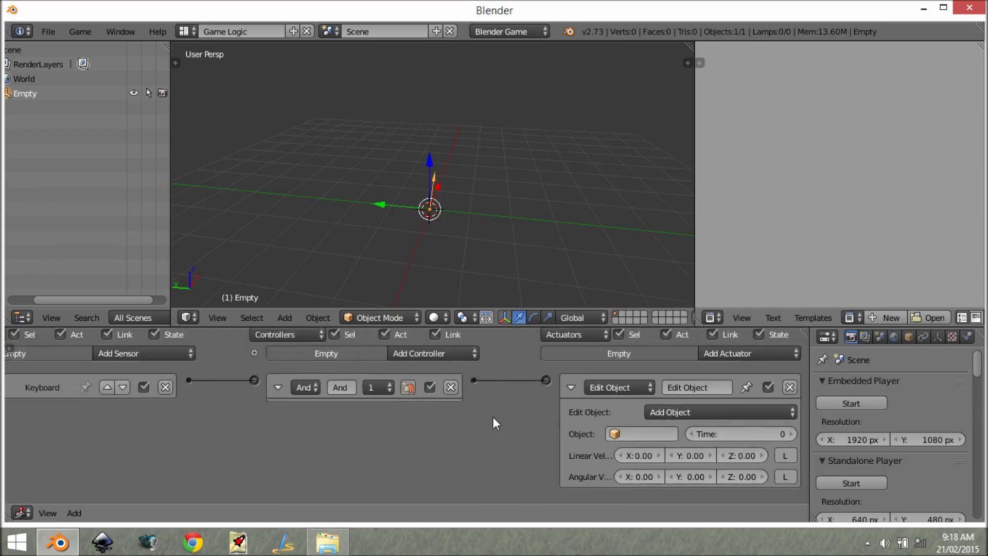
middle_drag(403, 207, 434, 217)
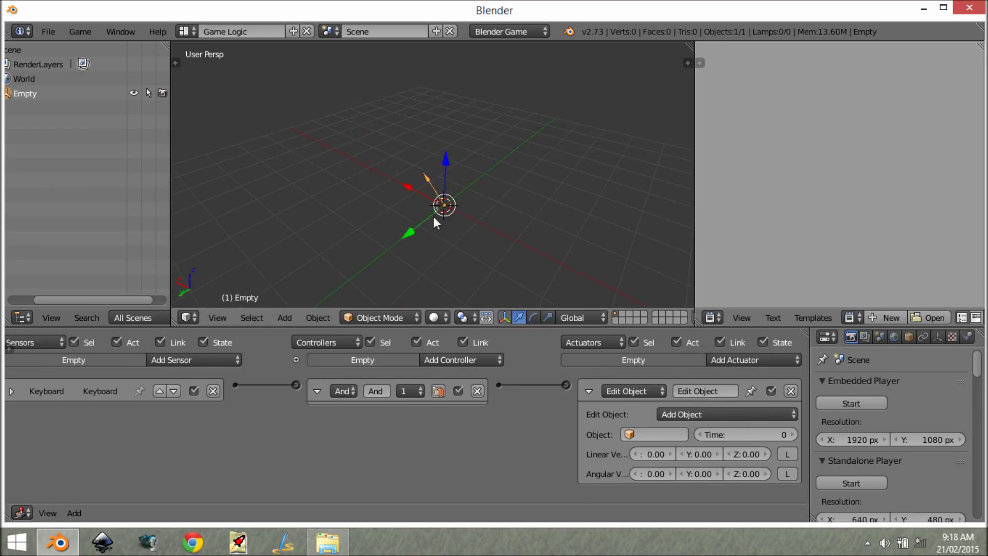
Add an Icosphere mesh to the scene.
key(a)
key(shift+a)
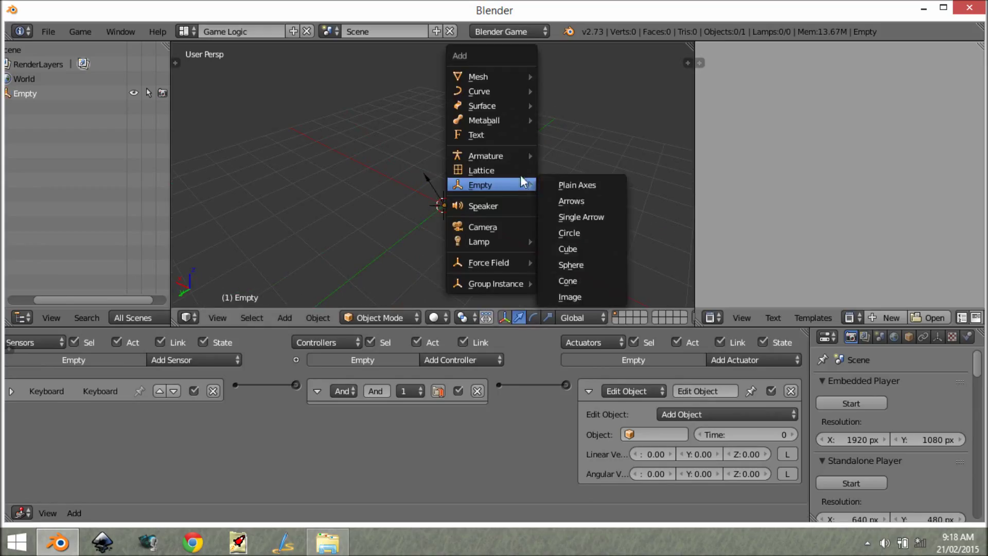
mouse_move(489, 81)
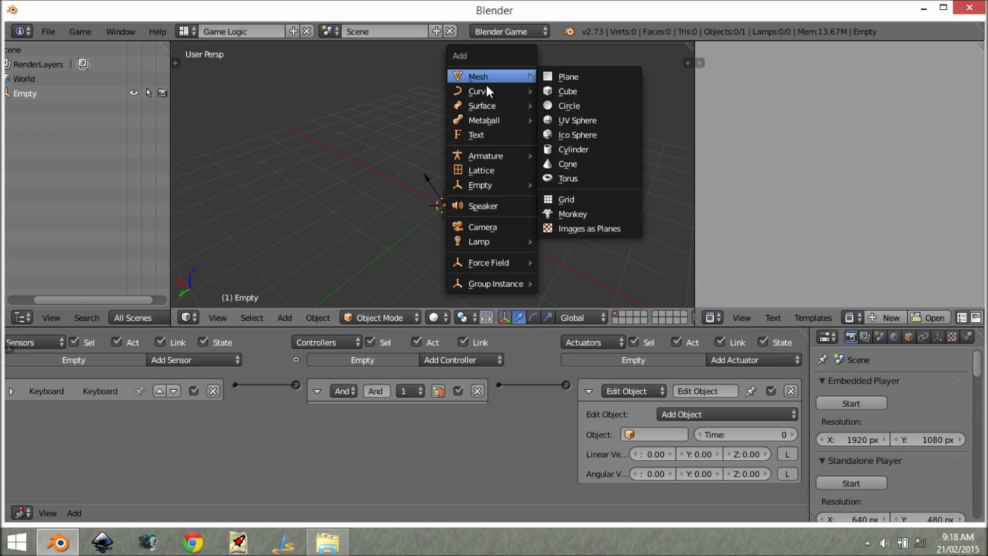
click(573, 134)
middle_drag(554, 169, 569, 223)
scroll(971, 340, down, 3)
scroll(901, 344, down, 3)
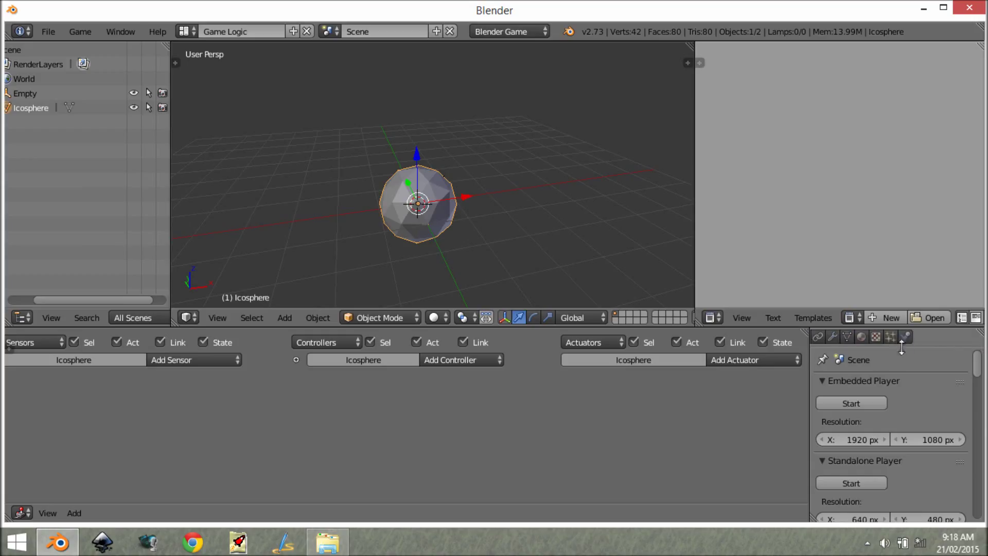
Set the Icosphere's physics type to Rigid Body with Sphere collision bounds.
click(907, 336)
click(919, 404)
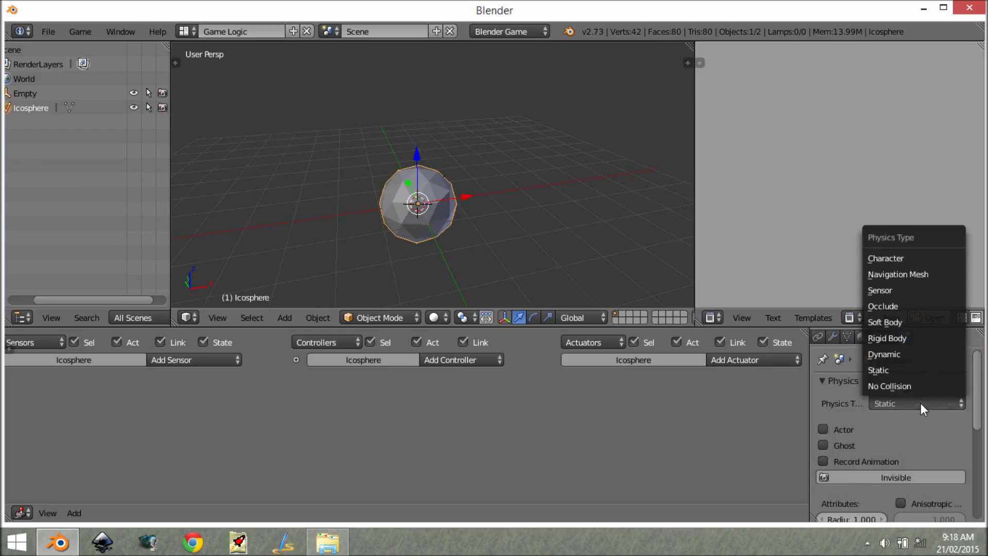
click(913, 338)
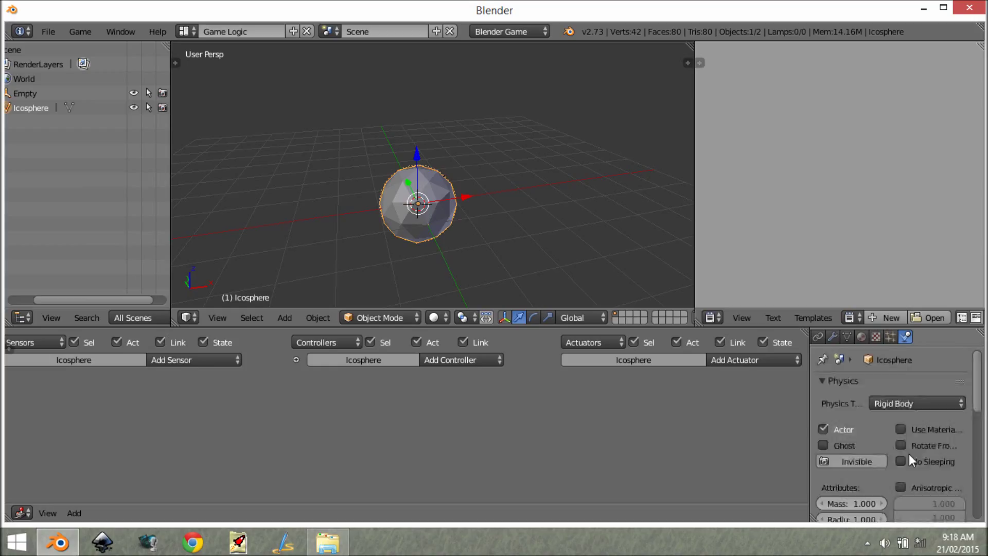
scroll(906, 455, down, 10)
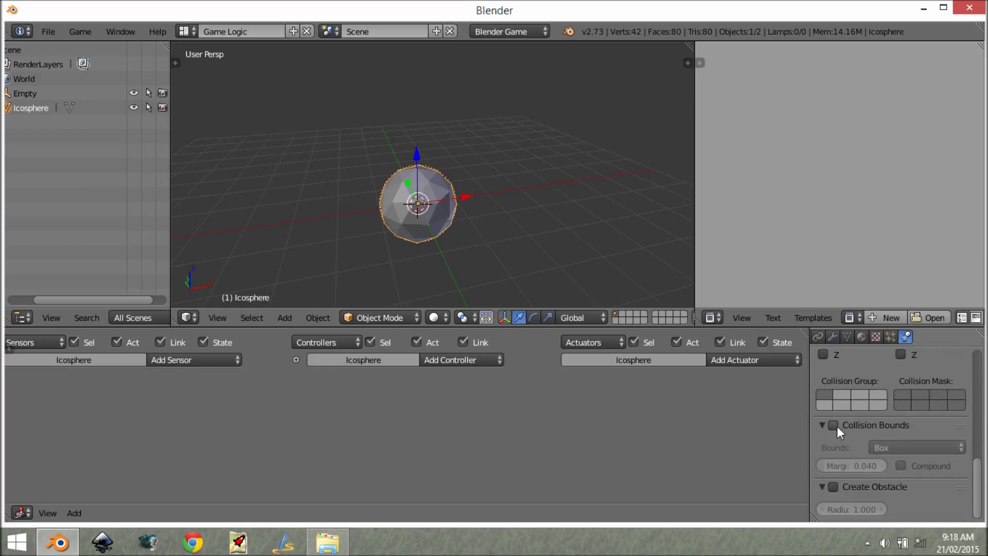
click(836, 426)
click(899, 447)
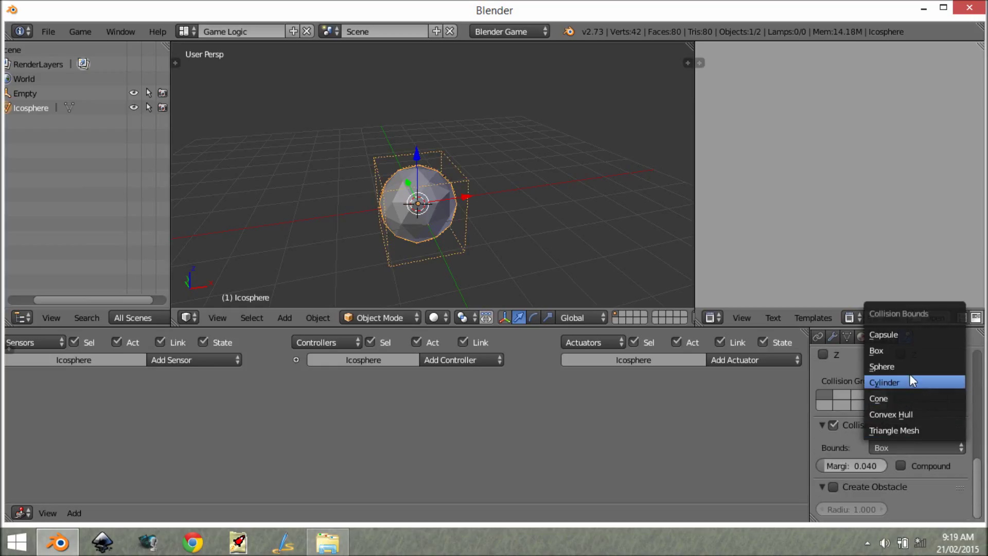
click(882, 367)
middle_drag(451, 206, 509, 230)
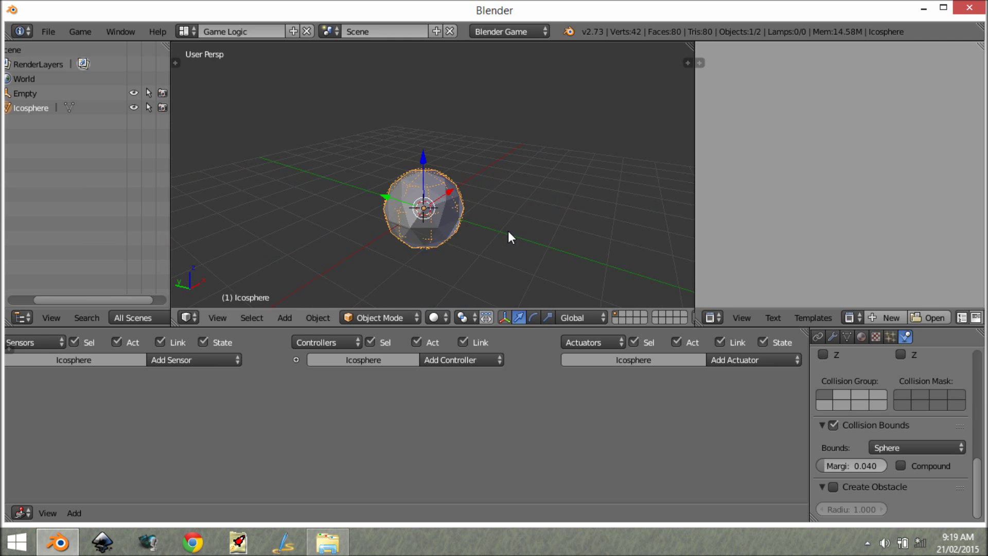
scroll(505, 225, down, 4)
Test-run the game to check the Icosphere's physics, then stop it.
key(p)
key(Escape)
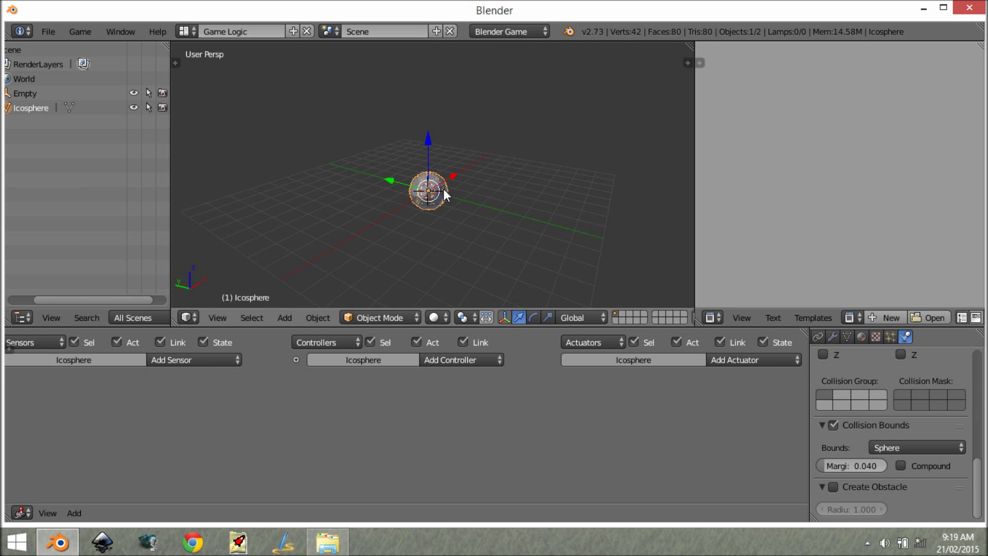
scroll(475, 205, up, 3)
middle_drag(474, 275, 399, 180)
Move the Icosphere 2 units along the Y axis.
key(g)
key(y)
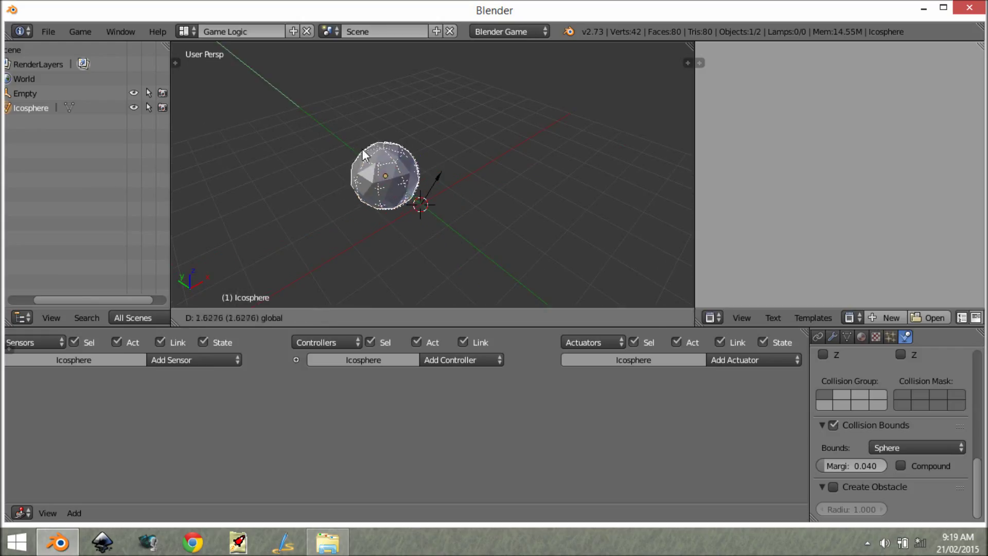
click(372, 166)
Set the Empty's Edit Object actuator to add the Icosphere.
right_click(431, 193)
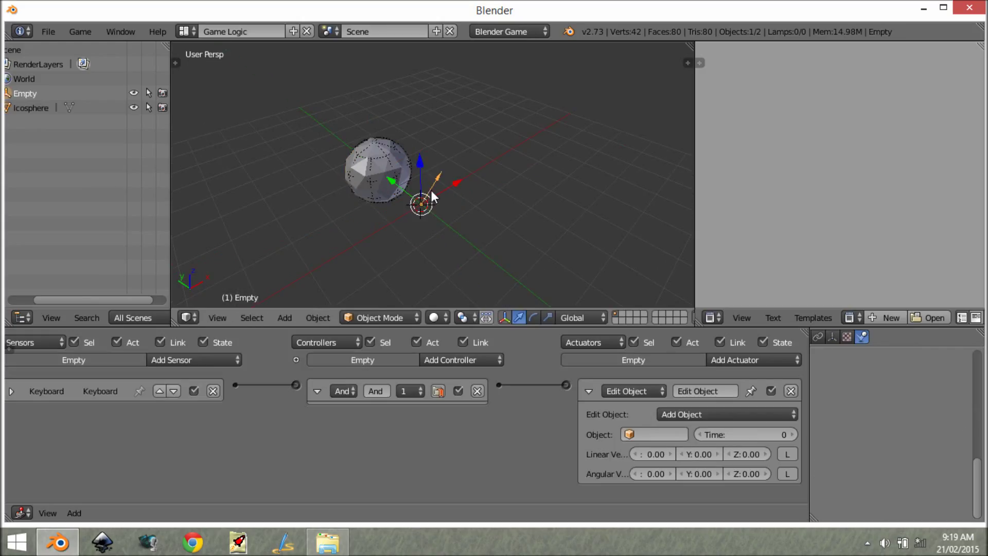
click(645, 434)
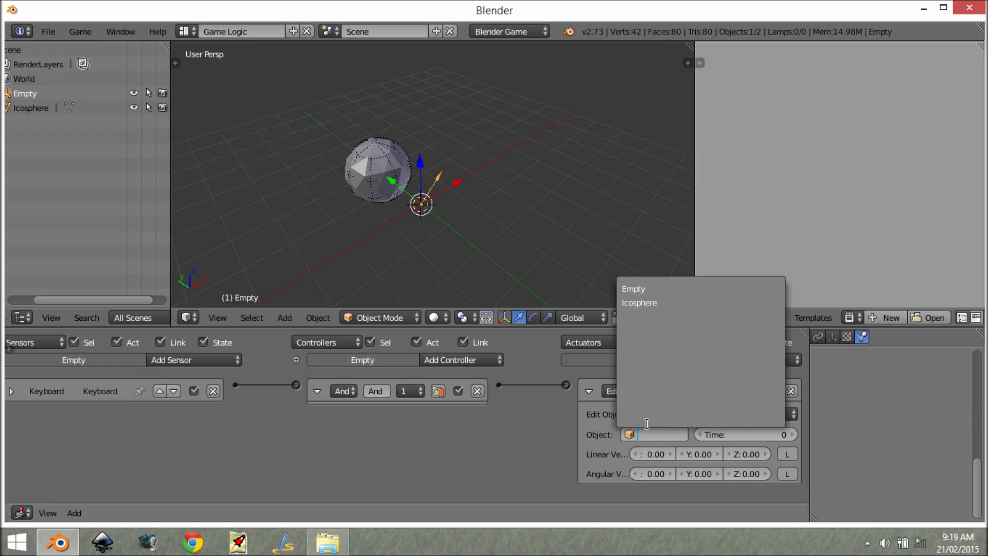
click(640, 303)
Check the Icosphere's object properties, then collapse the Empty's actuator and controller bricks.
right_click(370, 162)
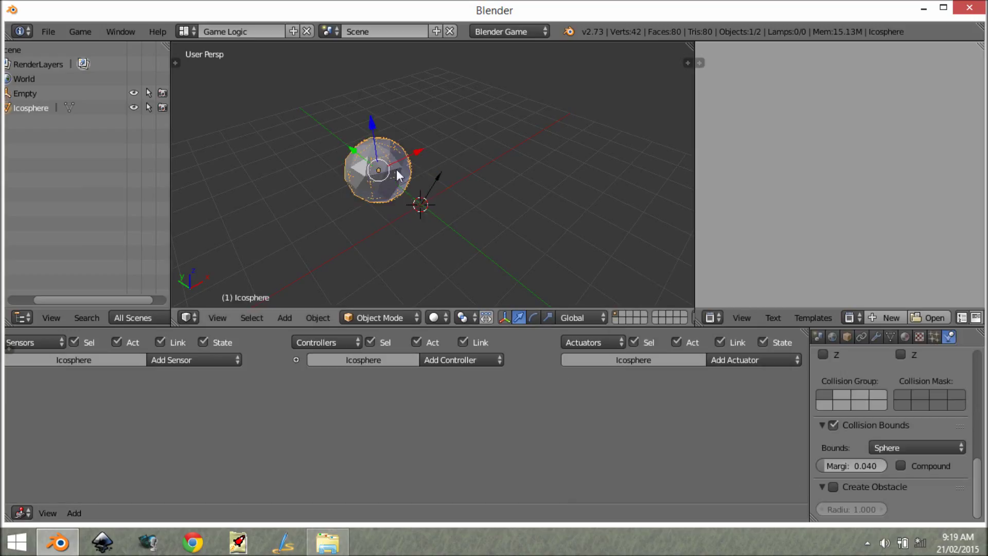
click(845, 338)
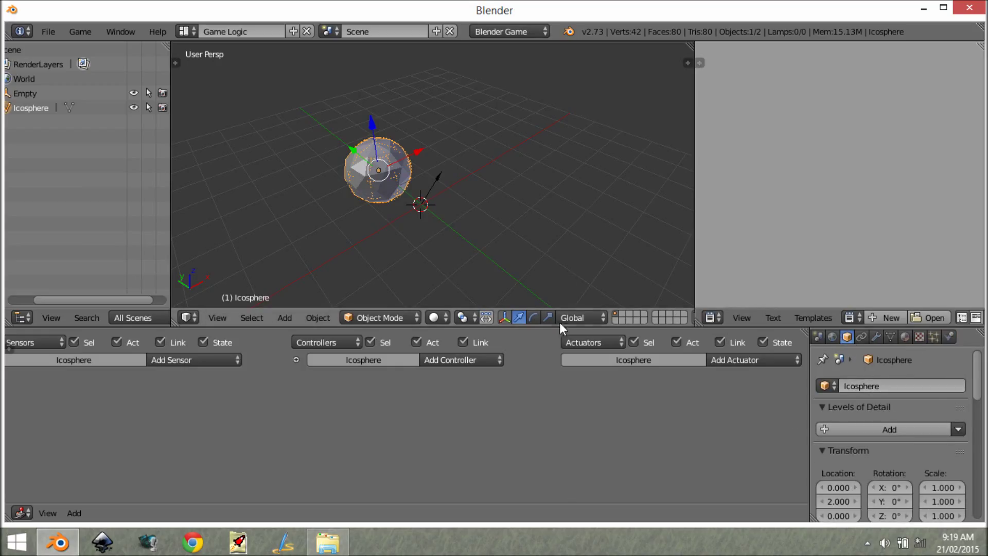
scroll(412, 276, up, 2)
right_click(411, 225)
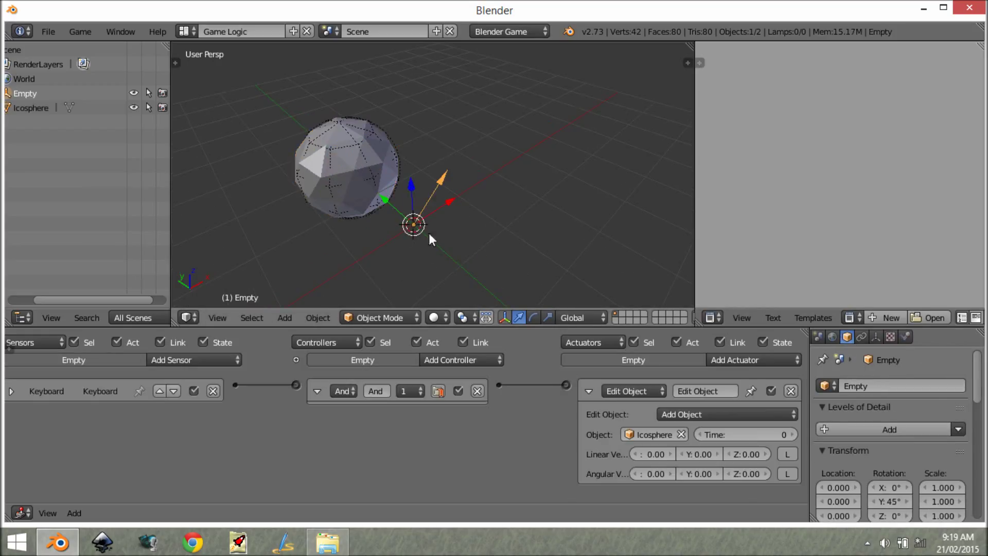
click(589, 391)
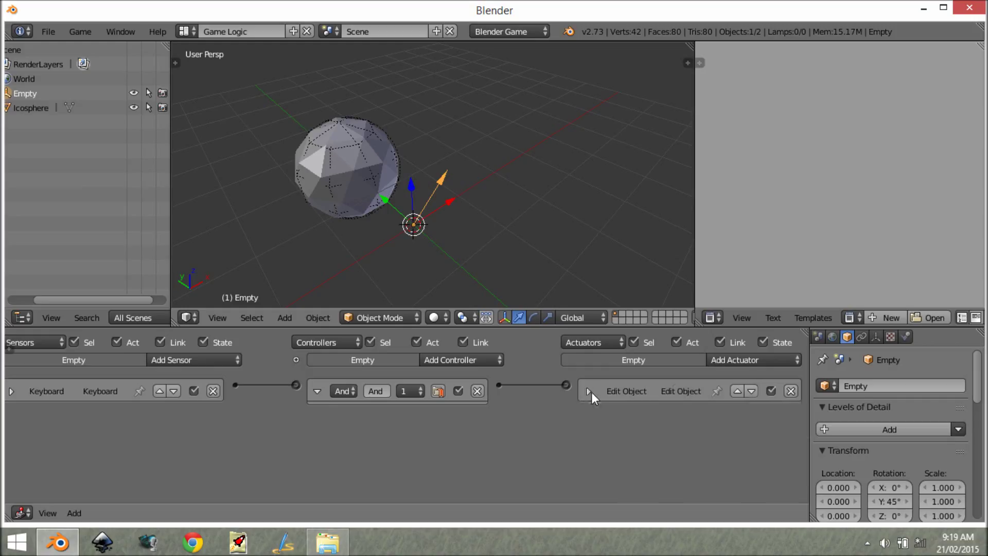
click(317, 391)
scroll(418, 236, down, 2)
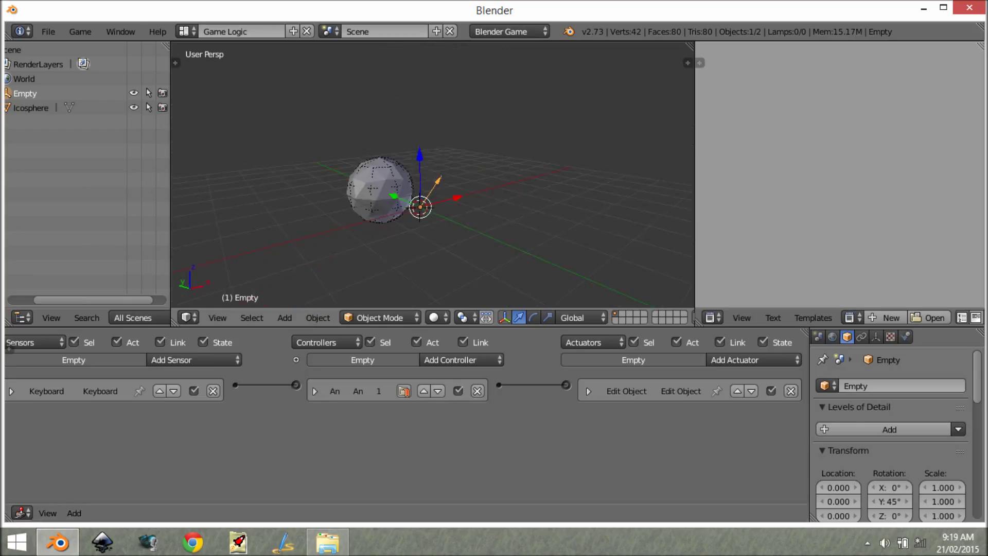
Test-run the game, then select the Icosphere.
key(p)
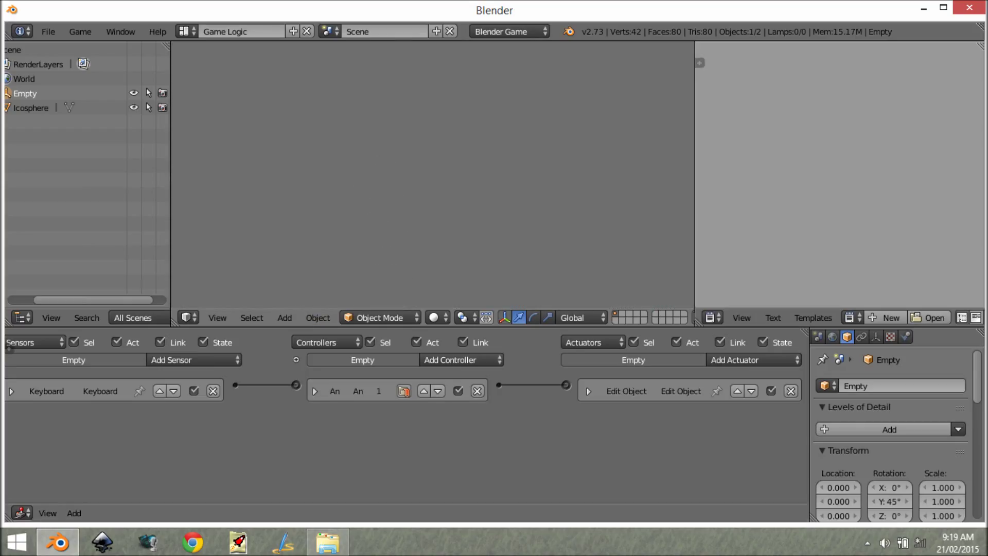
key(Escape)
right_click(370, 186)
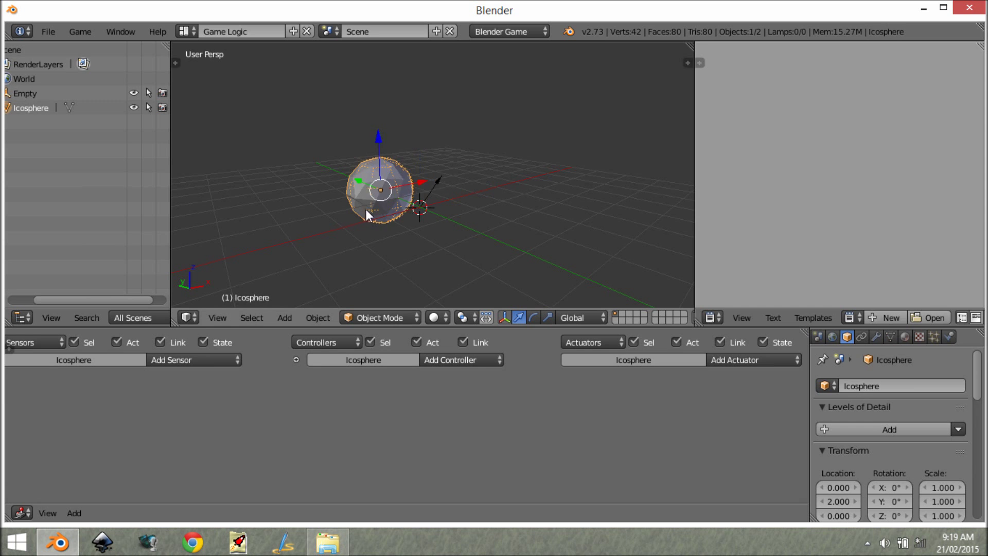
Move the Icosphere to layer 20, leaving only the Empty visible.
middle_drag(366, 209, 475, 230)
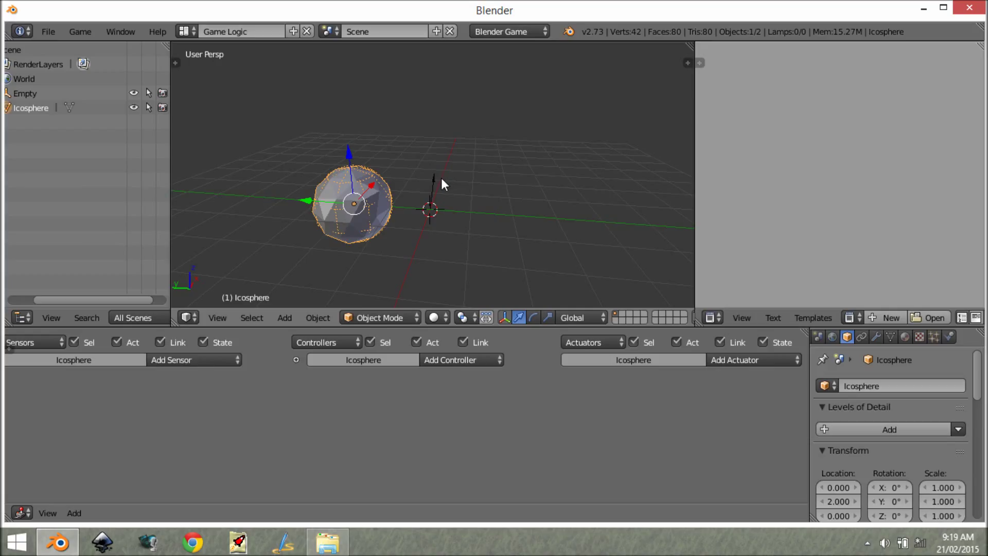
middle_drag(503, 223, 458, 197)
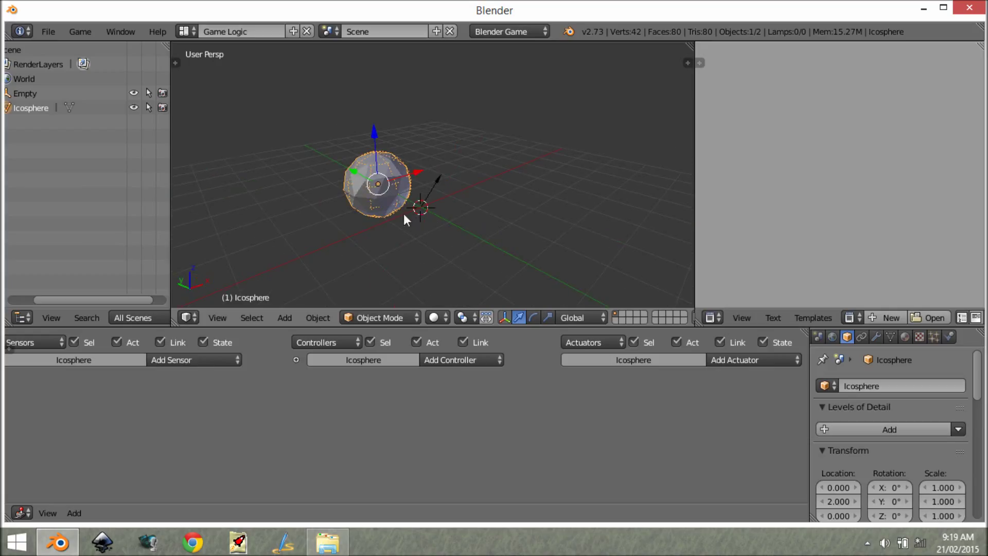
middle_drag(403, 214, 415, 240)
scroll(416, 240, up, 3)
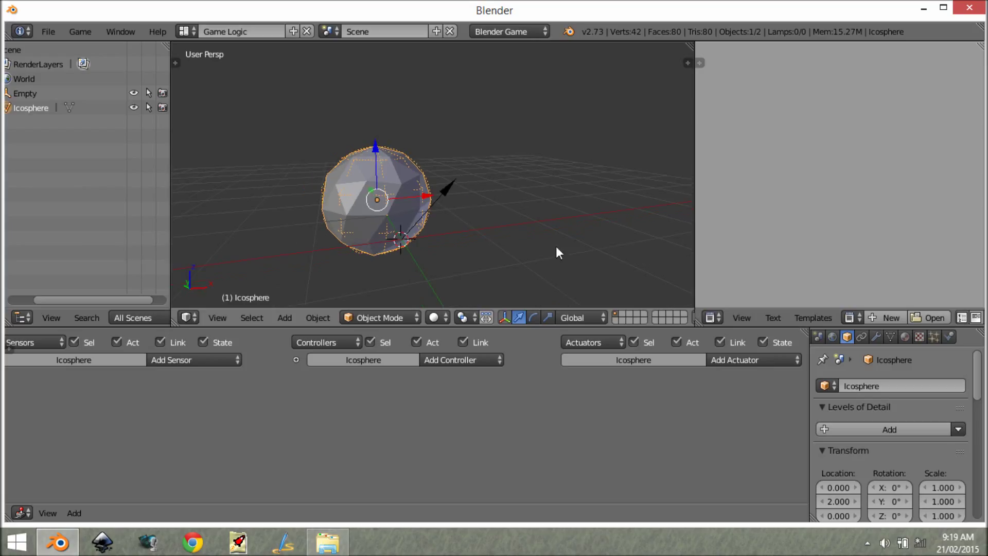
middle_drag(602, 283, 615, 315)
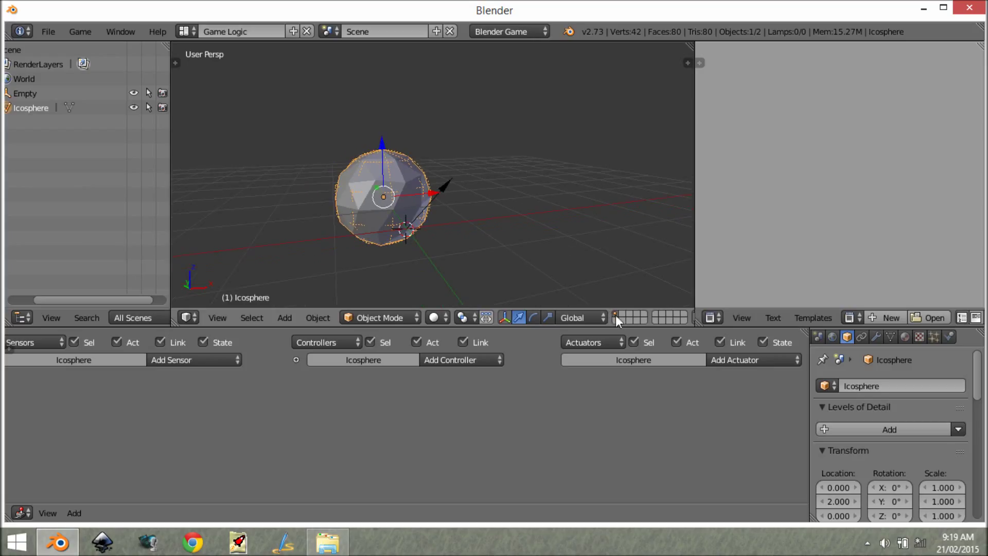
scroll(616, 315, down, 5)
key(m)
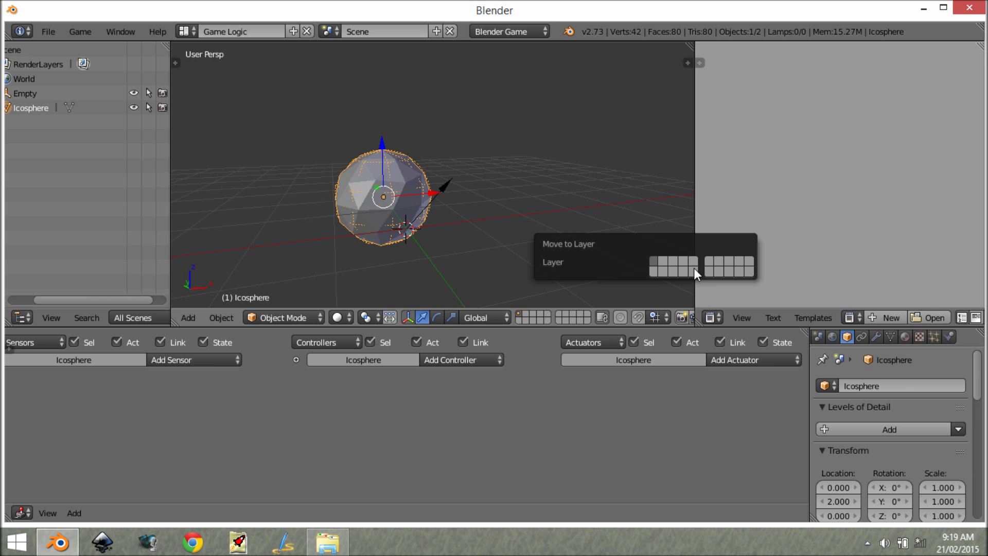
click(748, 274)
middle_drag(428, 191, 563, 236)
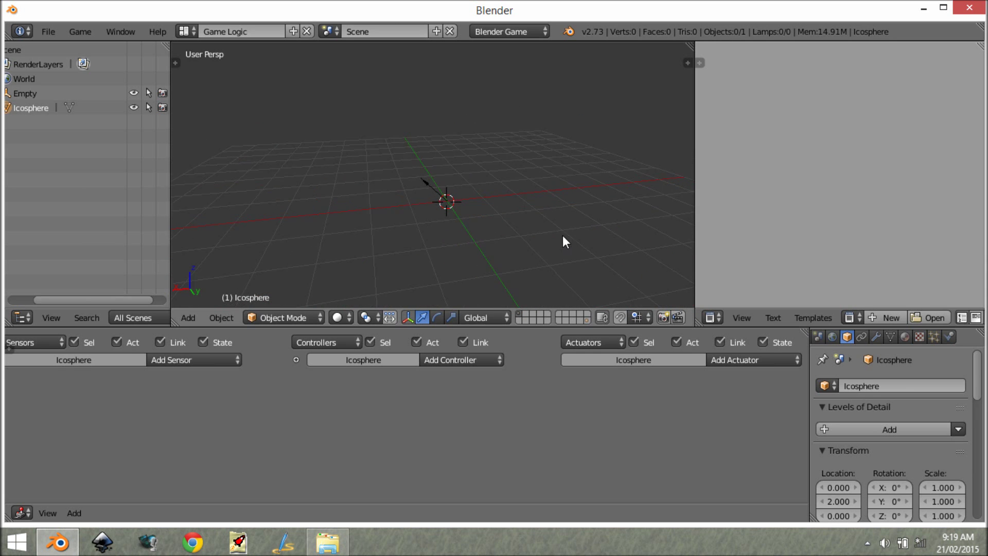
Test-run sphere spawning, then reopen the Empty's Edit Object actuator settings.
key(p)
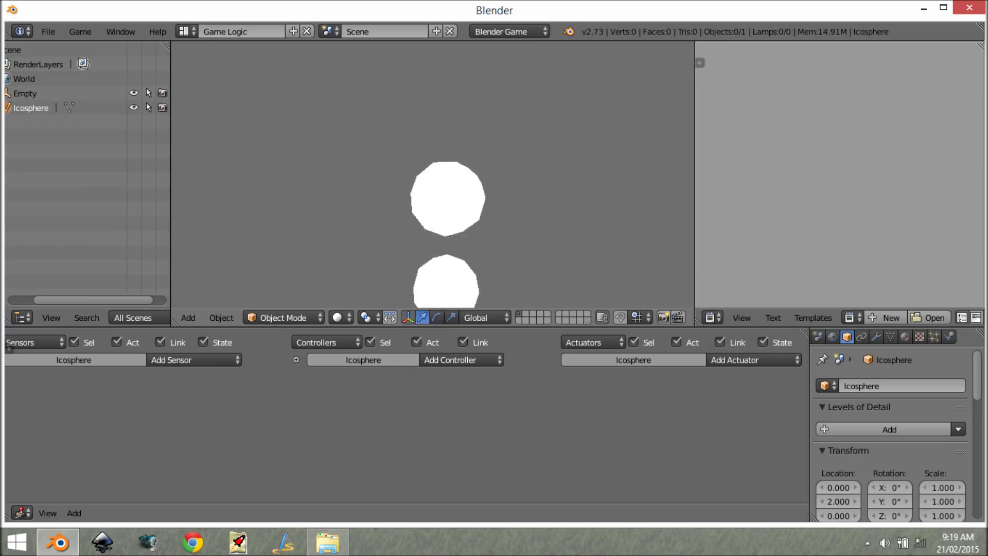
key(Escape)
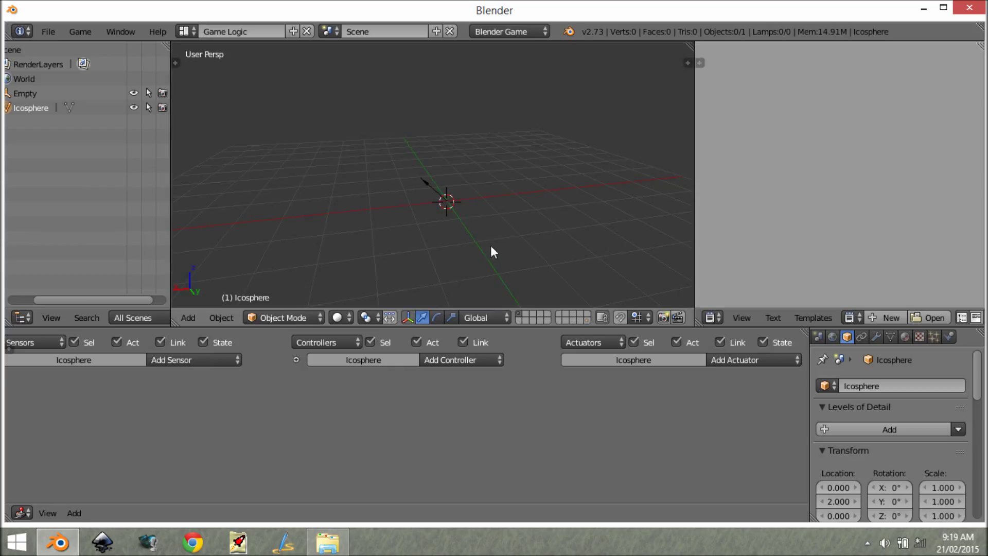
right_click(446, 204)
click(588, 391)
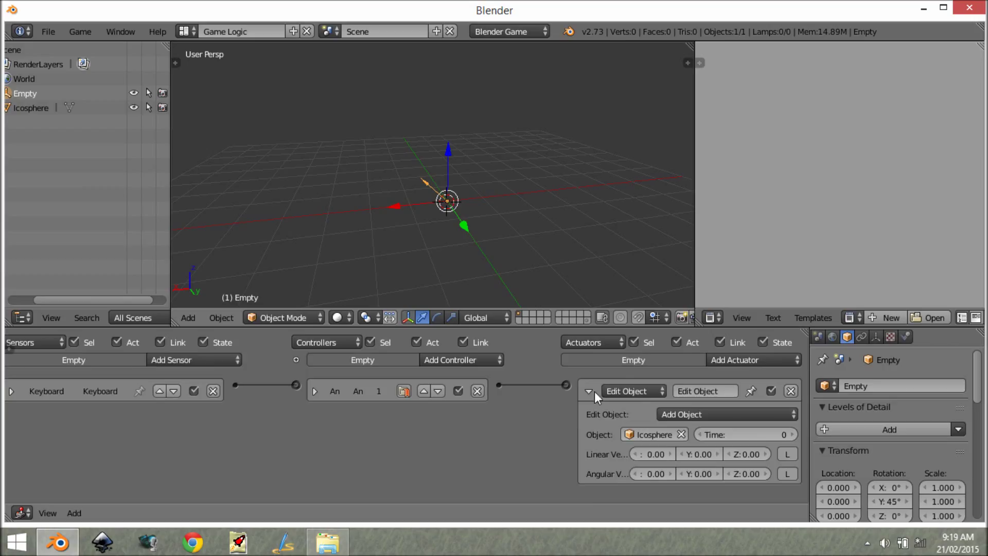
scroll(711, 464, up, 2)
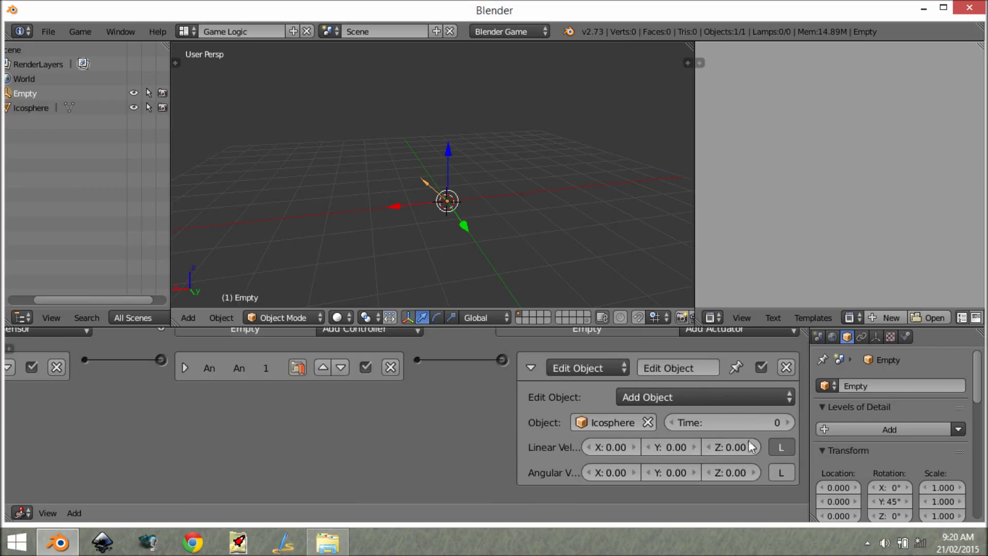
Give spawned Icospheres a Z linear velocity of 10 and start a test run.
middle_drag(495, 242, 512, 253)
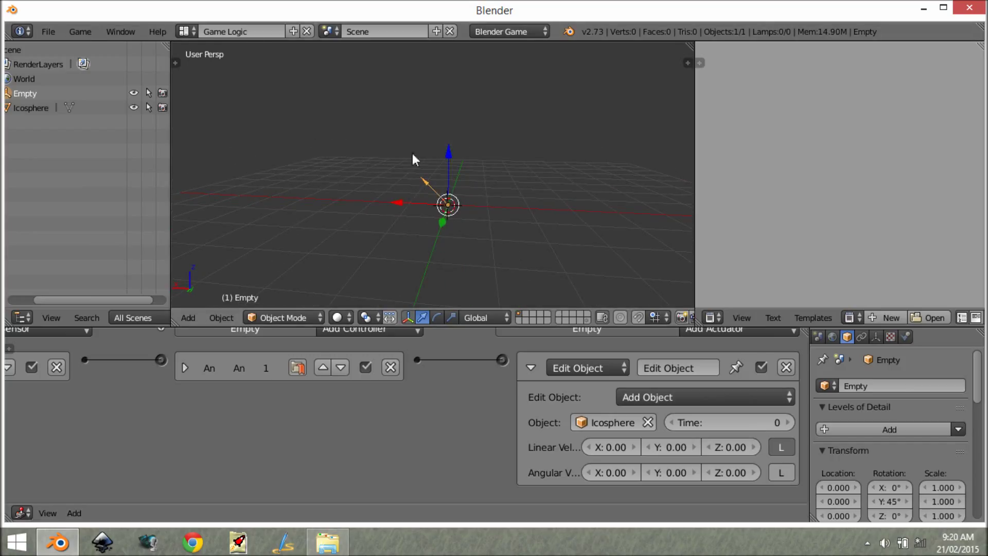
middle_drag(441, 225, 484, 230)
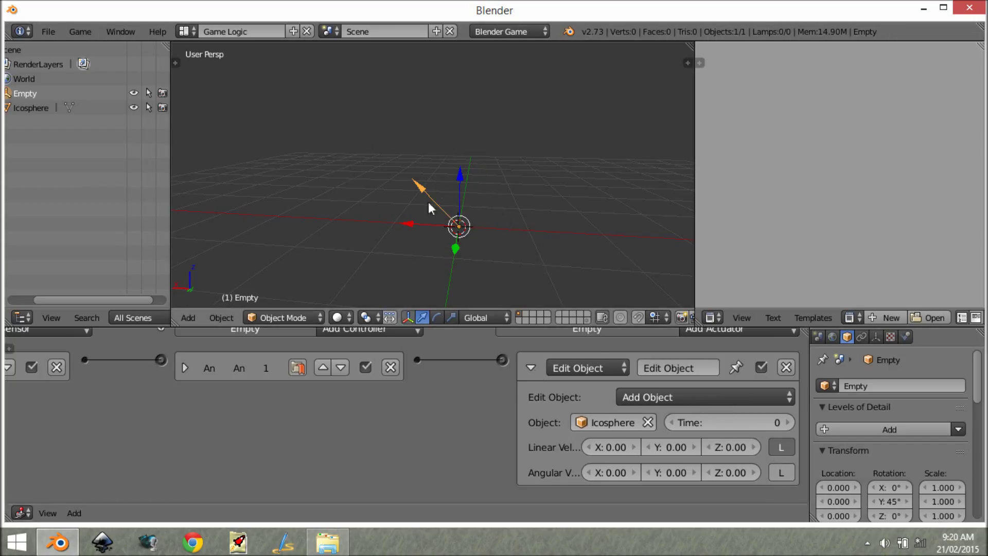
middle_drag(478, 257, 462, 231)
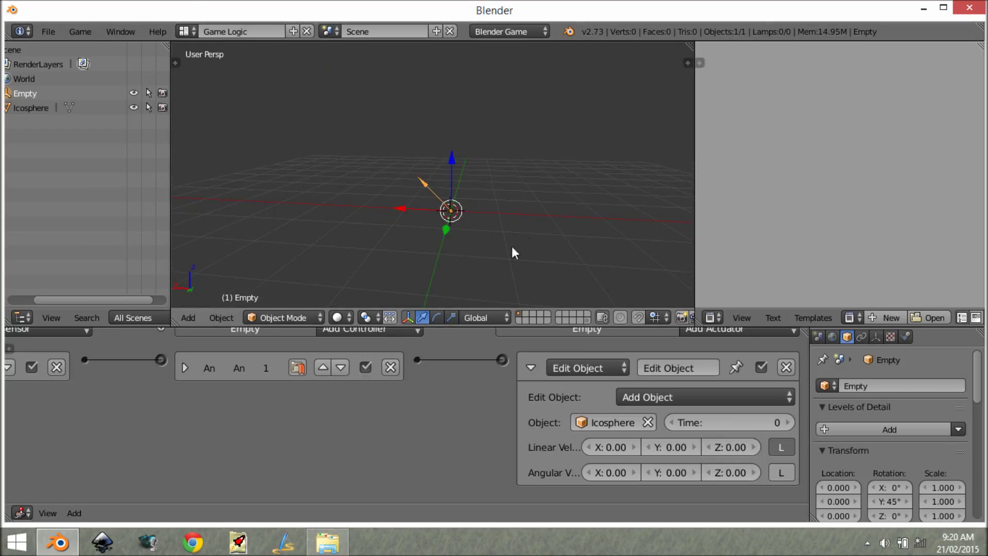
click(733, 452)
text(2)
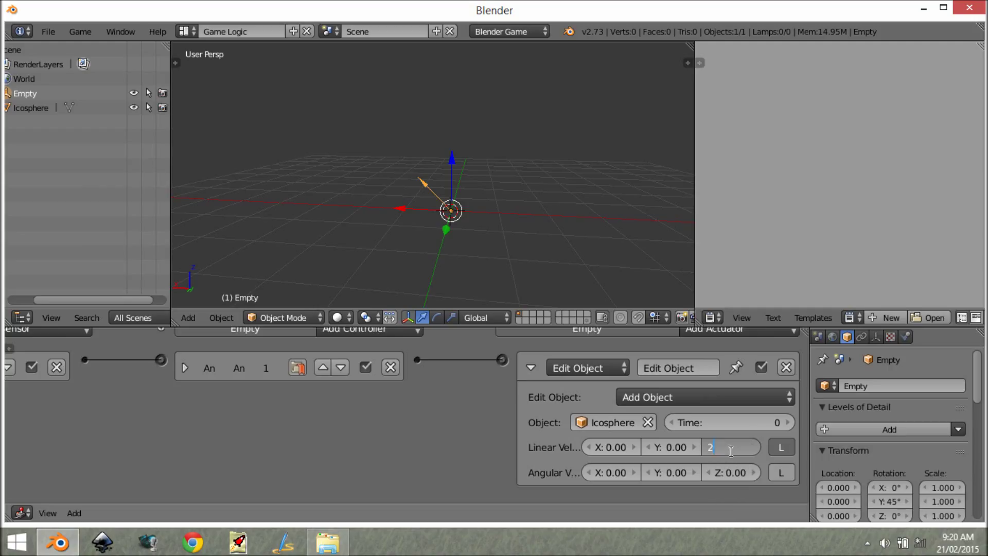
text(0)
key(Return)
scroll(560, 249, down, 4)
key(p)
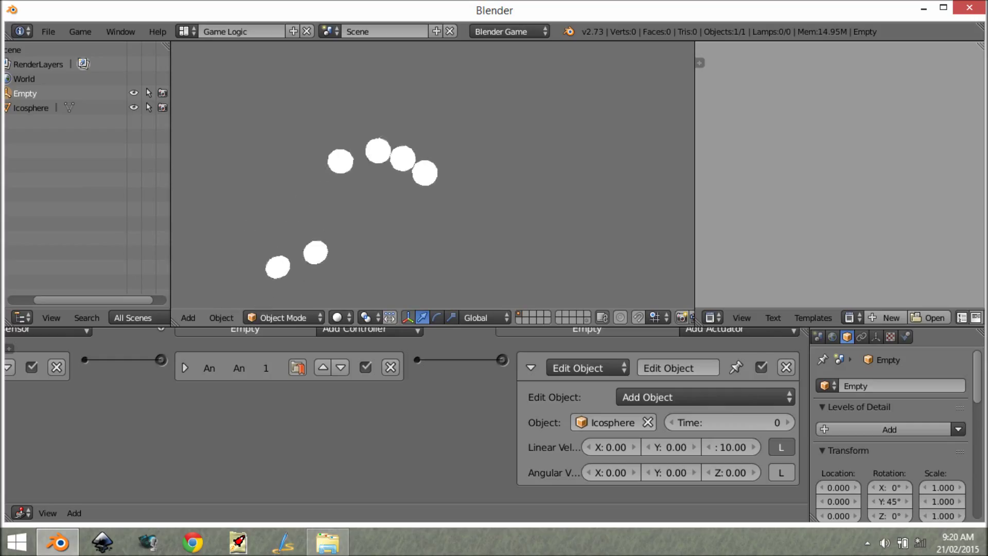
Stop the game and collapse the Edit Object actuator's settings.
key(Escape)
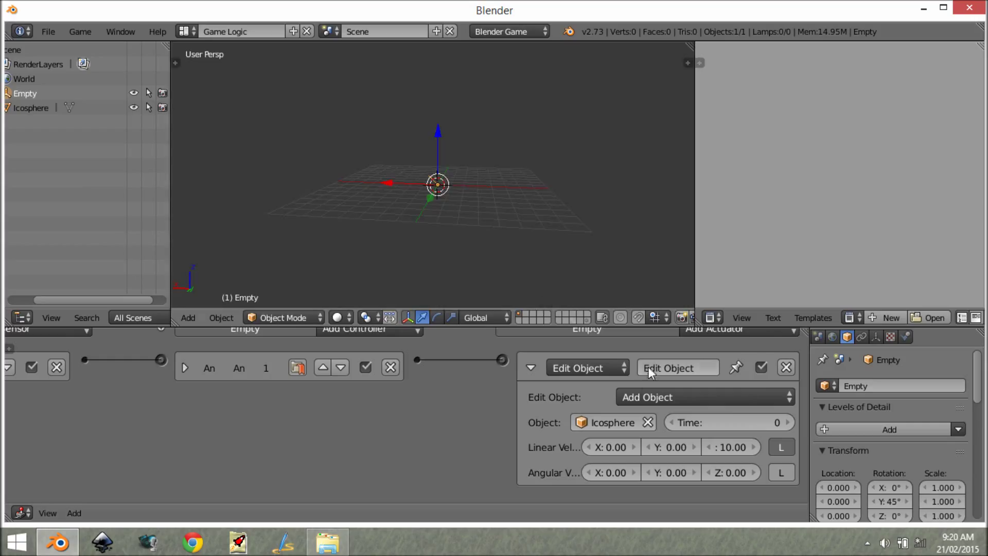
click(531, 367)
scroll(531, 369, down, 3)
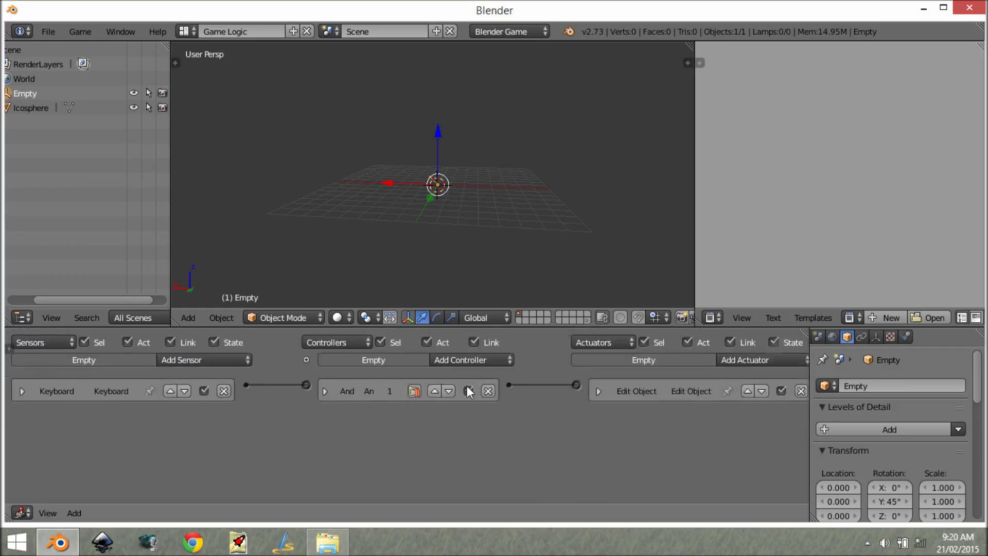
scroll(469, 391, down, 1)
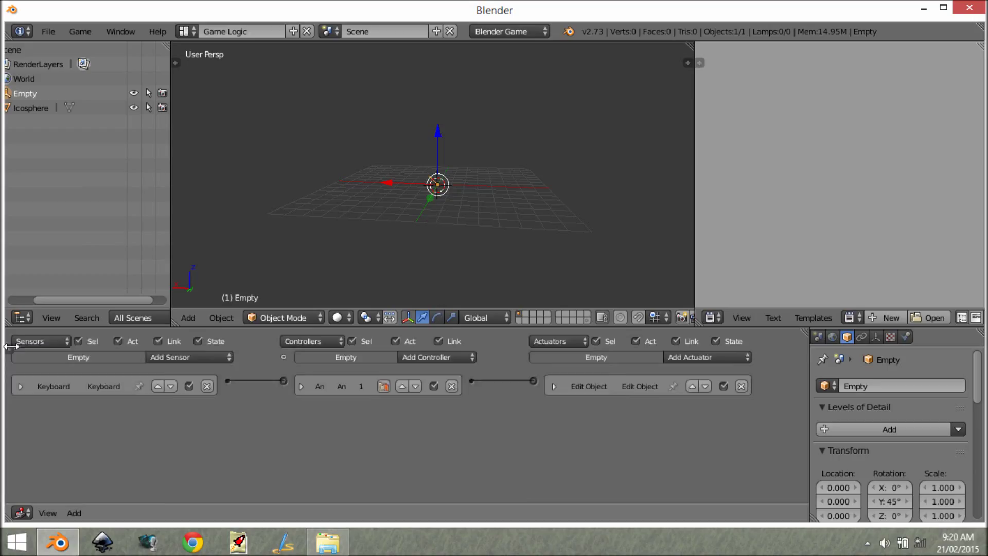
Add a new Integer game property to the Empty.
key(p)
click(43, 355)
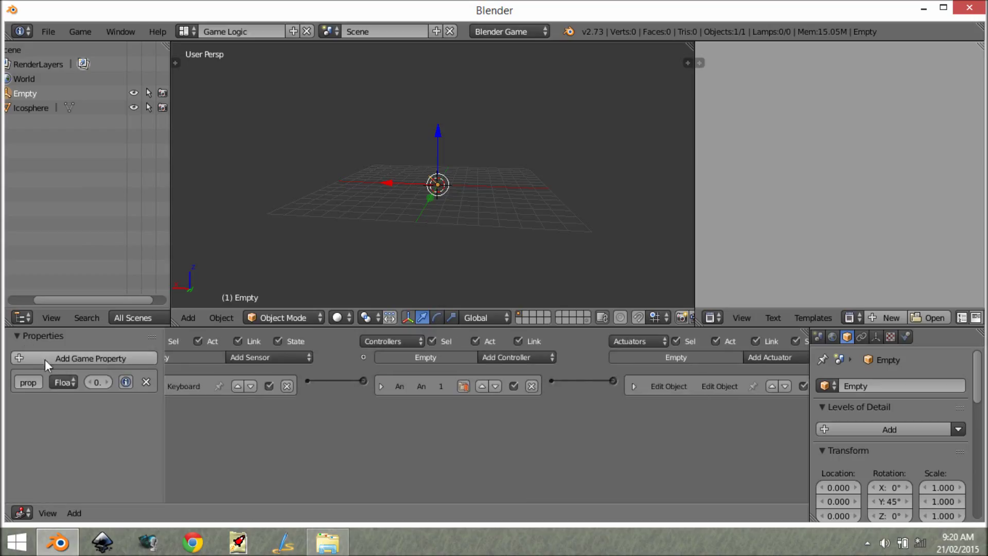
click(61, 382)
click(72, 350)
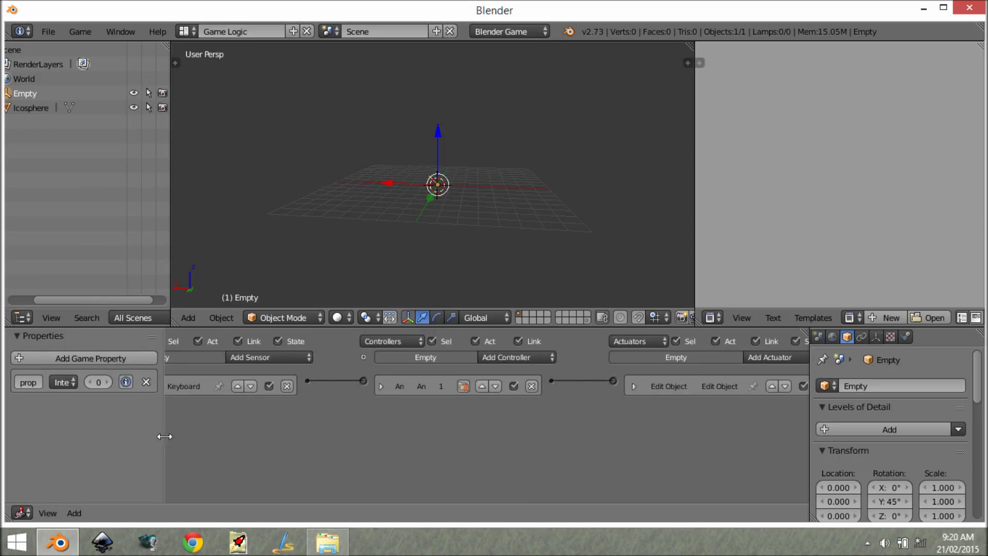
drag(168, 437, 230, 438)
Rename the Integer property to 'add L'.
click(34, 382)
text(add)
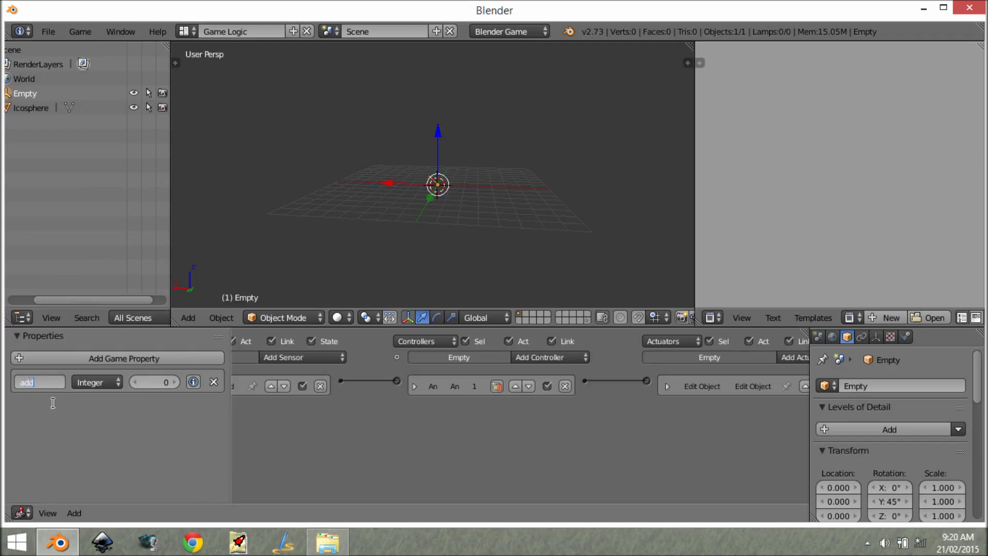
key(Return)
drag(231, 453, 210, 433)
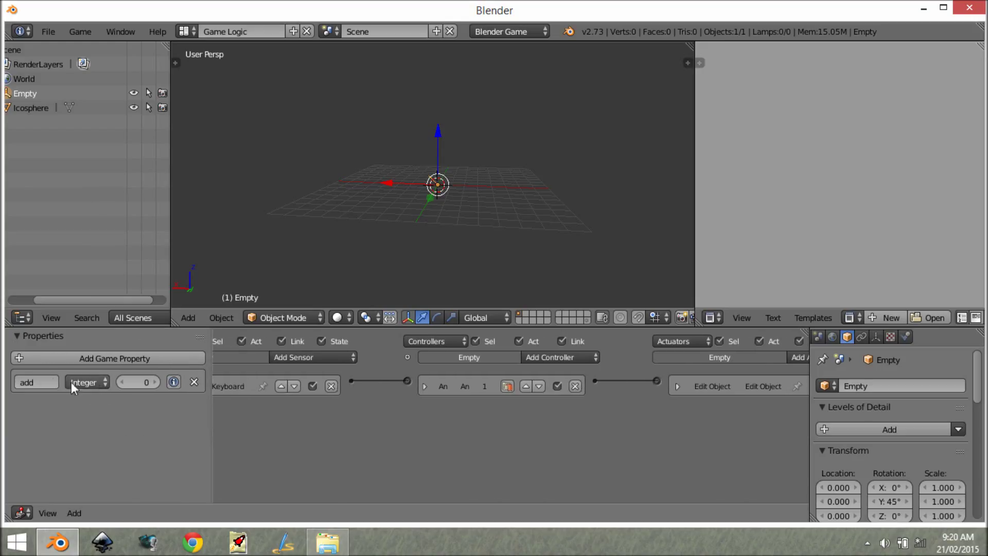
click(52, 379)
text(L)
key(Return)
drag(211, 441, 154, 391)
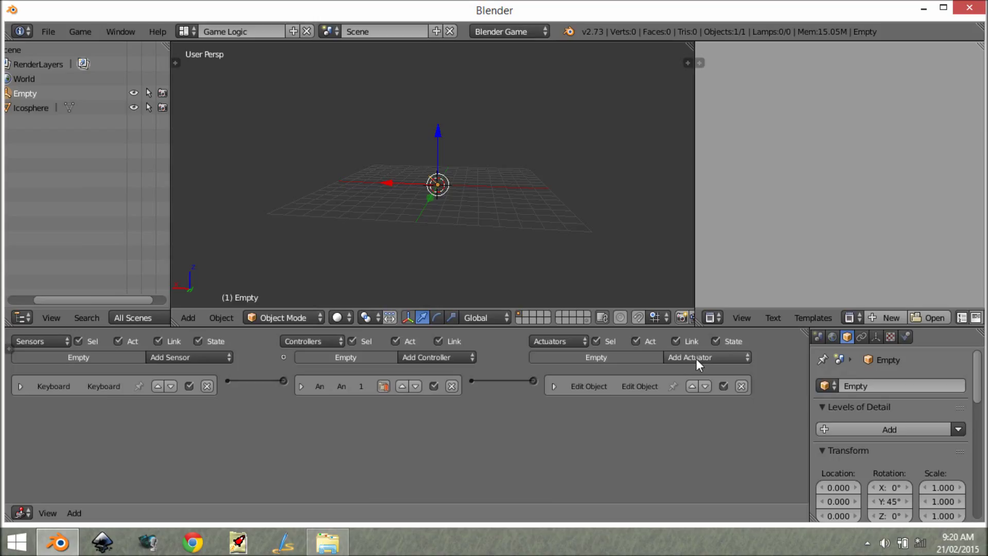
click(7, 353)
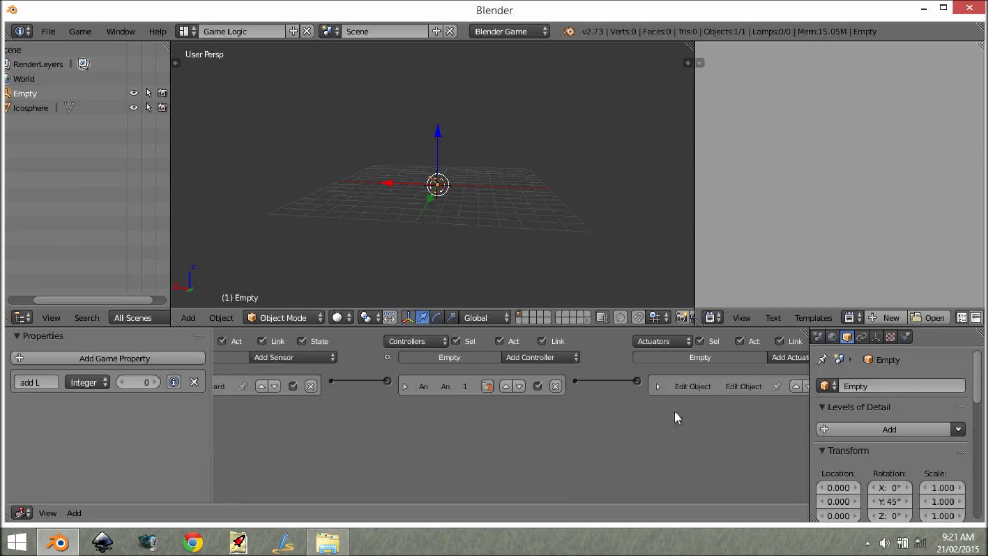
Add a Property actuator wired to the And controller, targeting the add L property.
middle_drag(751, 355, 642, 369)
click(752, 359)
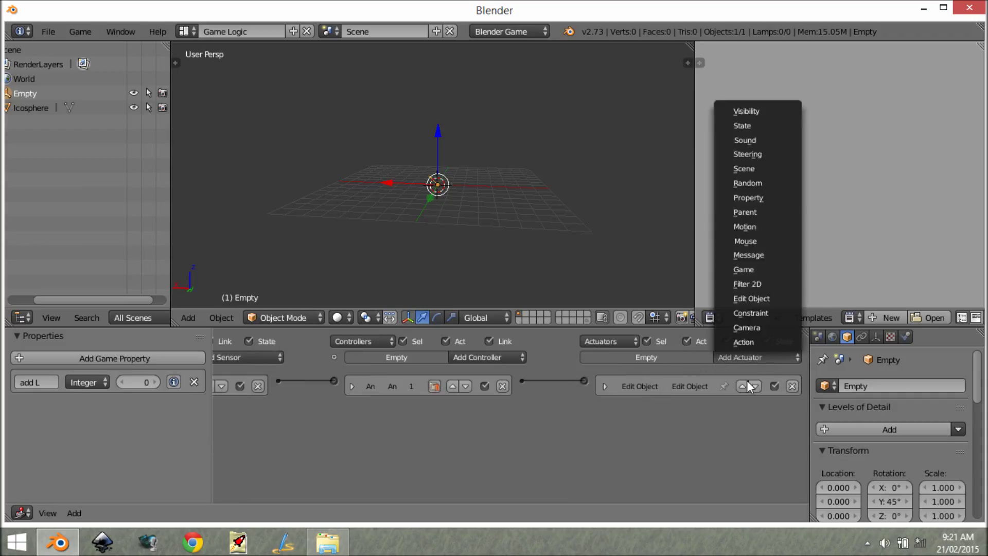
click(753, 359)
click(756, 358)
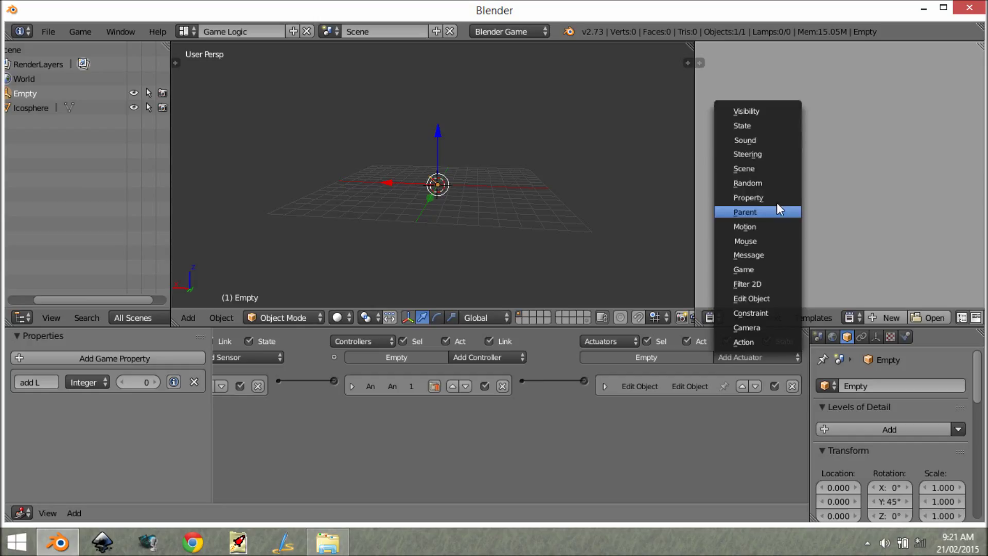
key(Return)
drag(521, 381, 584, 405)
click(697, 449)
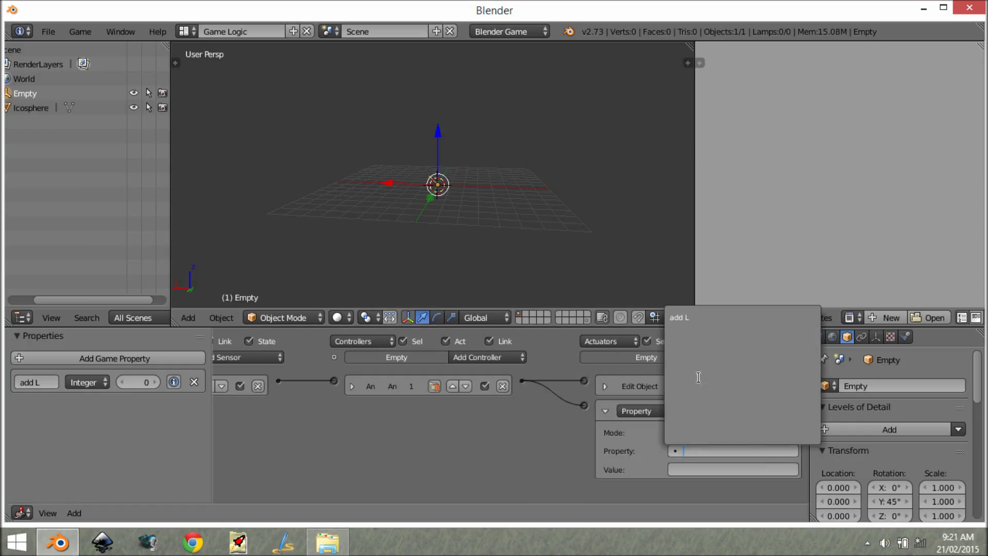
click(694, 315)
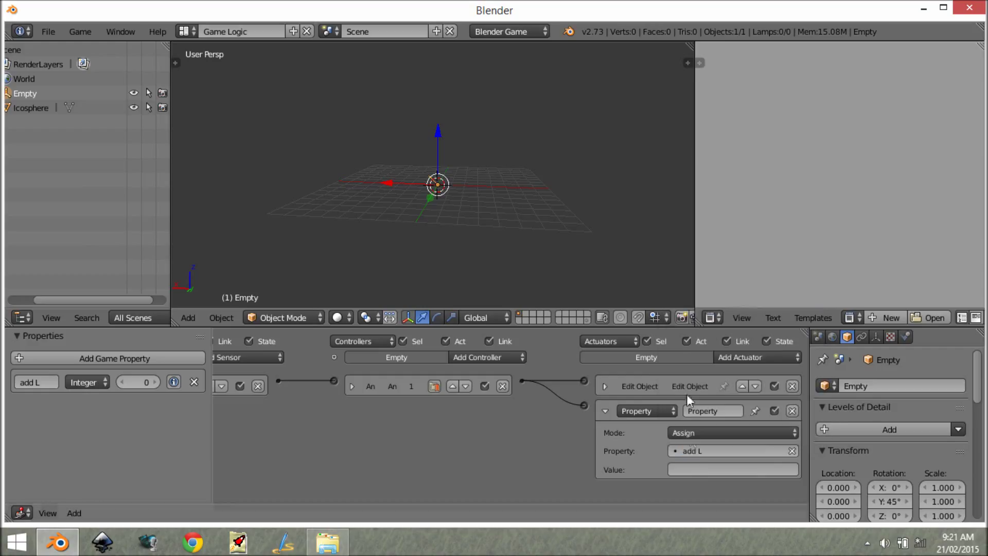
Set the actuator to Add mode with value -1 and enable add L's debug display.
click(701, 468)
click(685, 432)
click(692, 422)
click(699, 432)
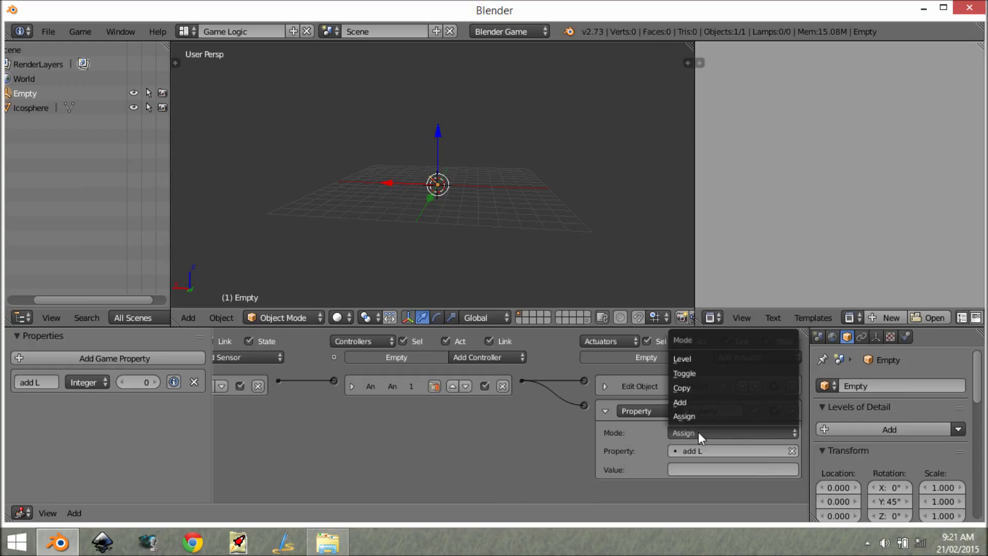
click(717, 403)
click(699, 469)
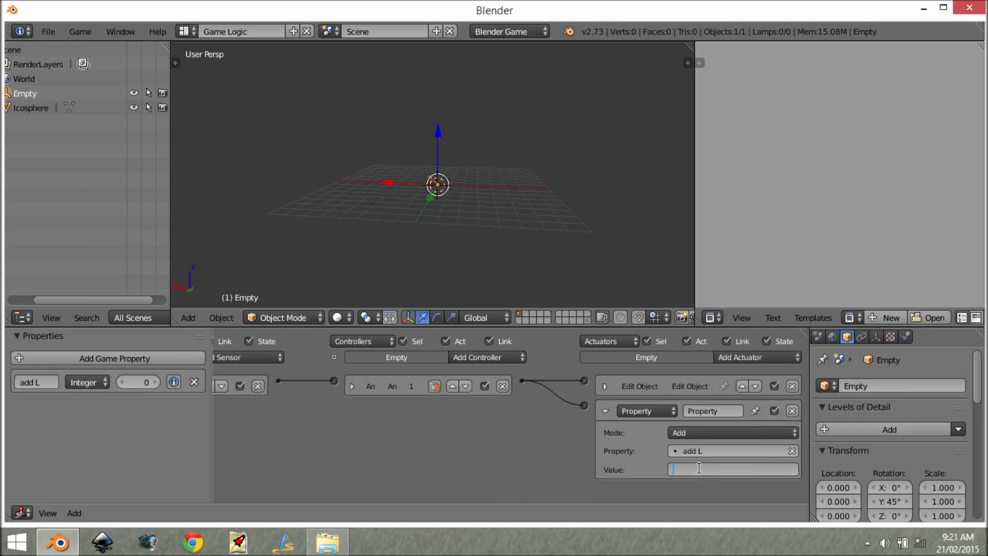
text(-1)
key(Return)
click(608, 411)
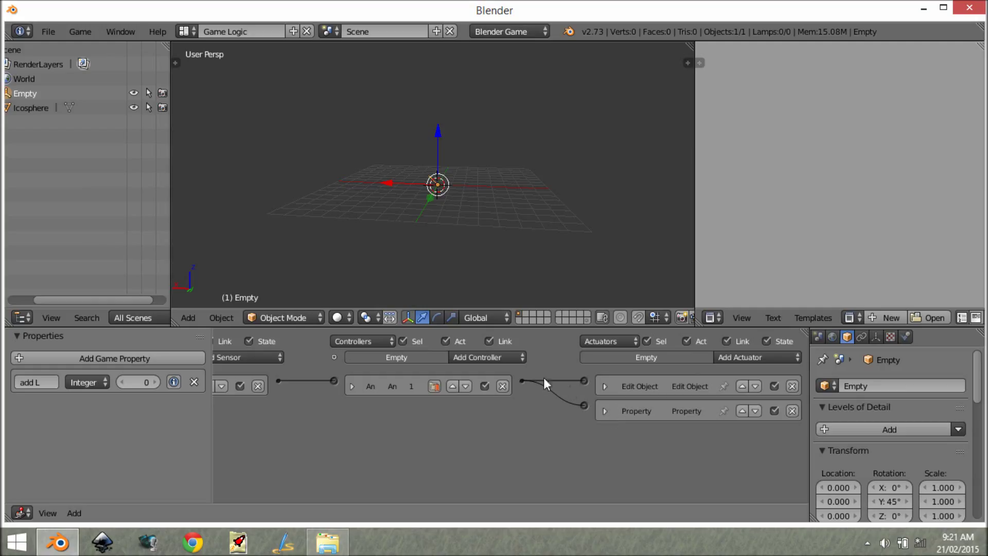
click(174, 382)
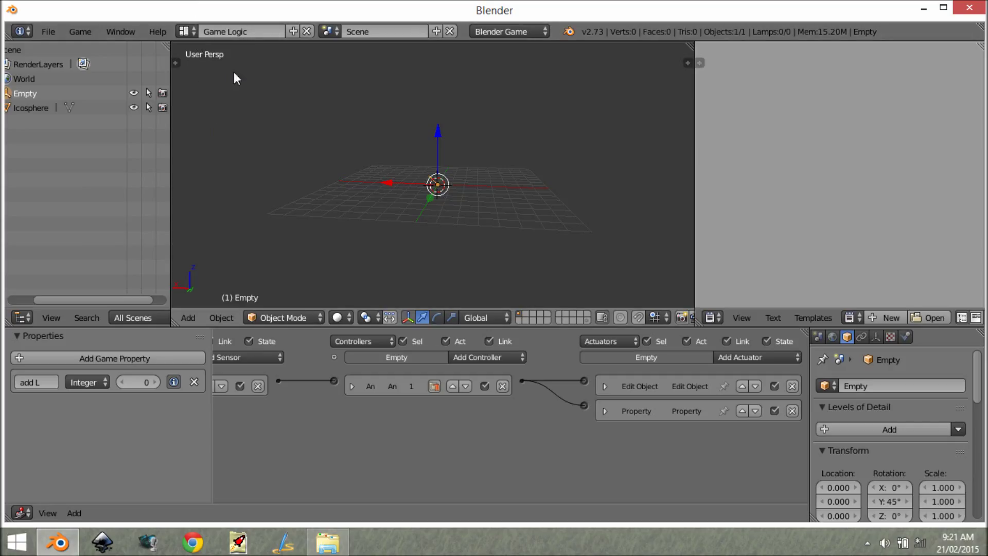
Turn on Game > Show Debug Properties and start the game to check the counter.
click(81, 31)
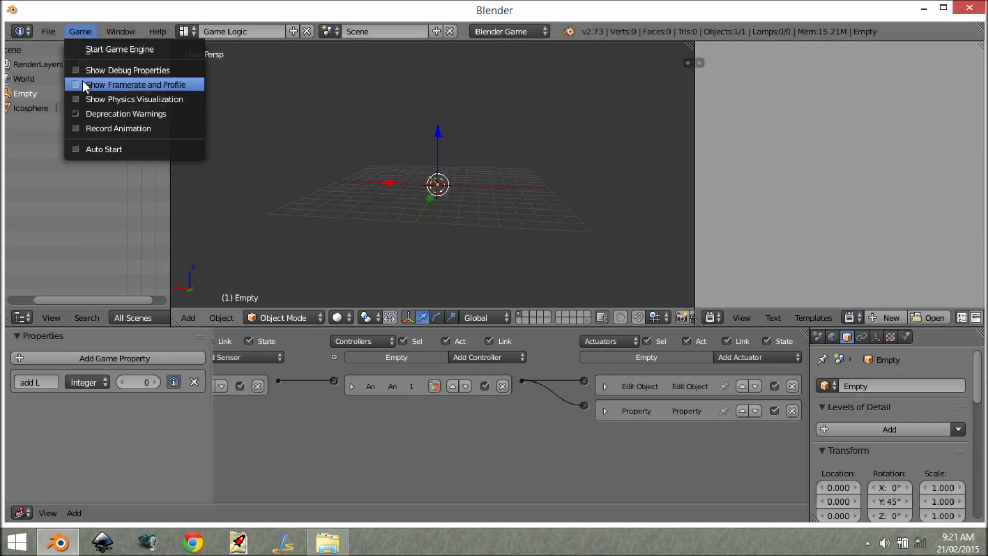
click(83, 70)
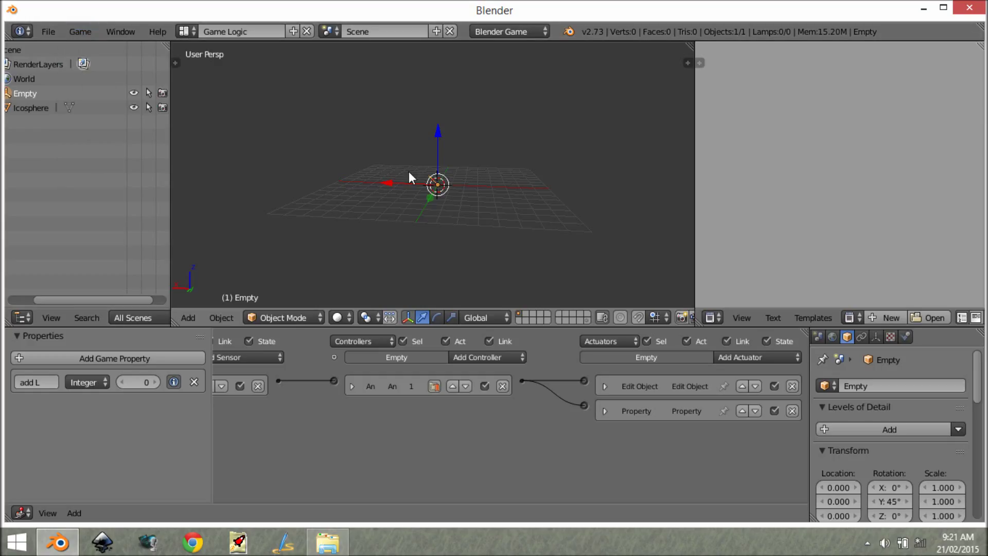
key(p)
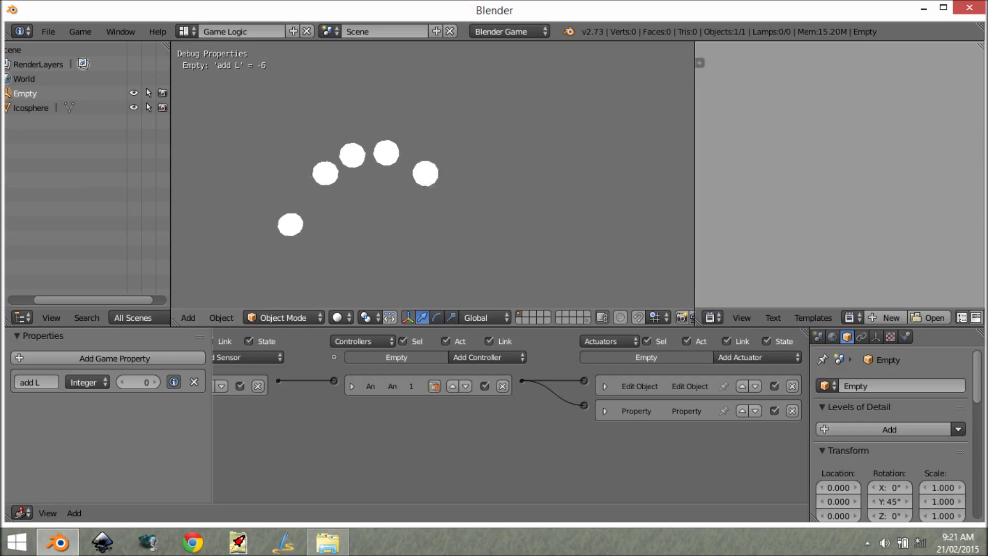
Stop the game, set add L's starting value to 10, and run it again.
key(Escape)
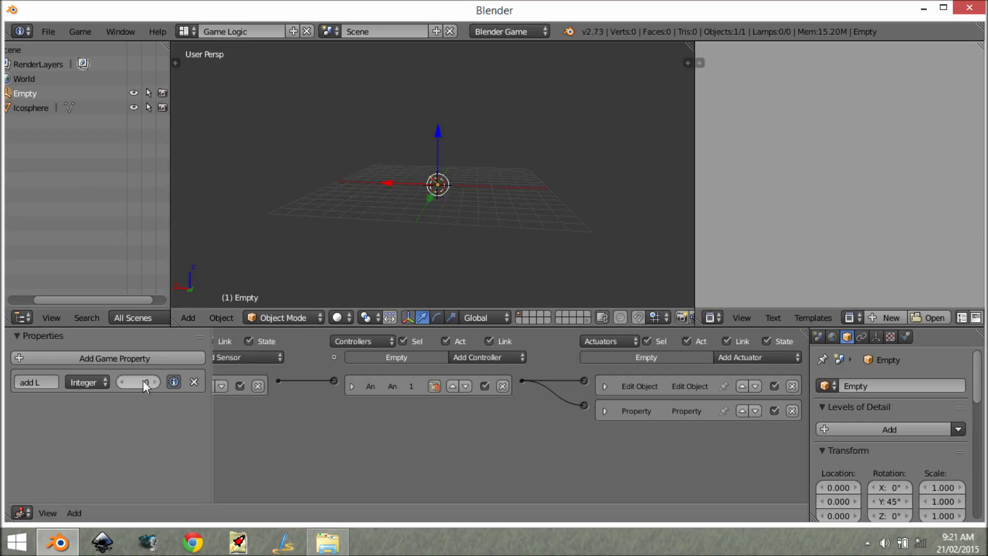
drag(143, 381, 158, 369)
key(p)
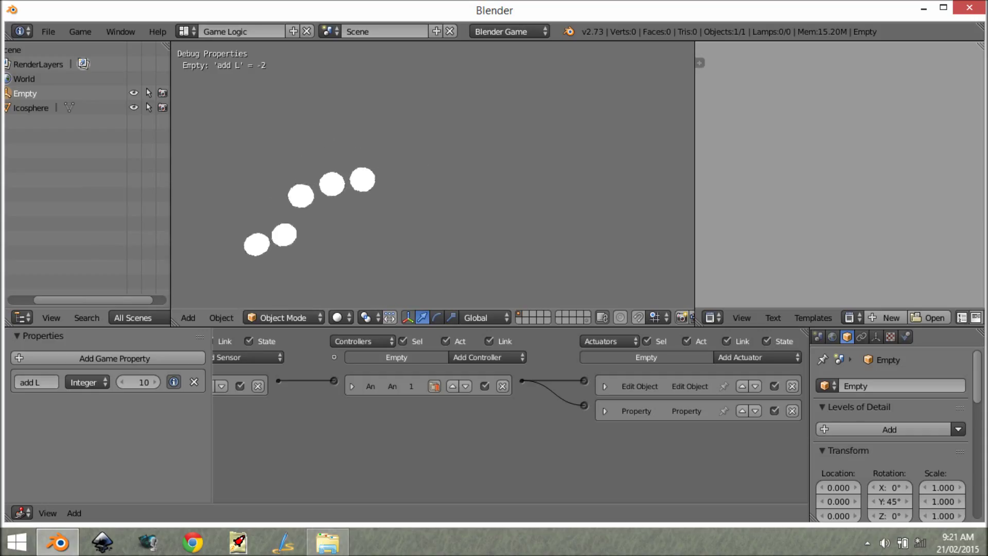
Stop the game and add a Property sensor on the Empty that checks add L.
key(Escape)
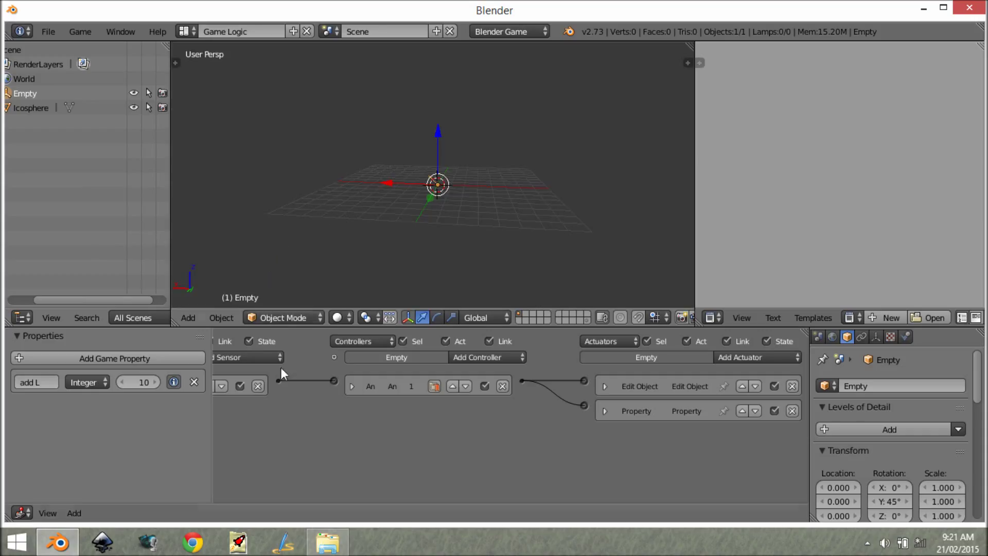
scroll(391, 431, down, 4)
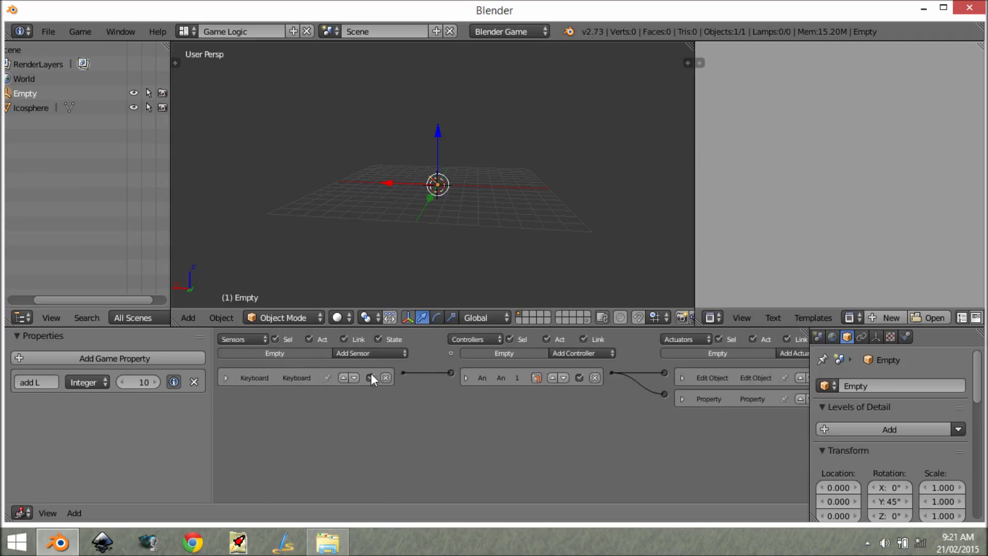
scroll(348, 367, down, 1)
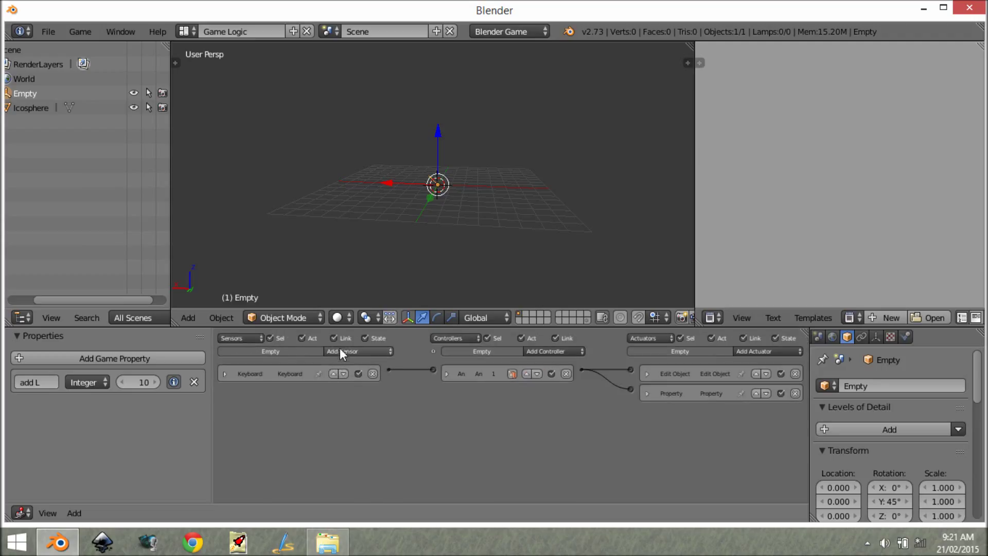
click(353, 351)
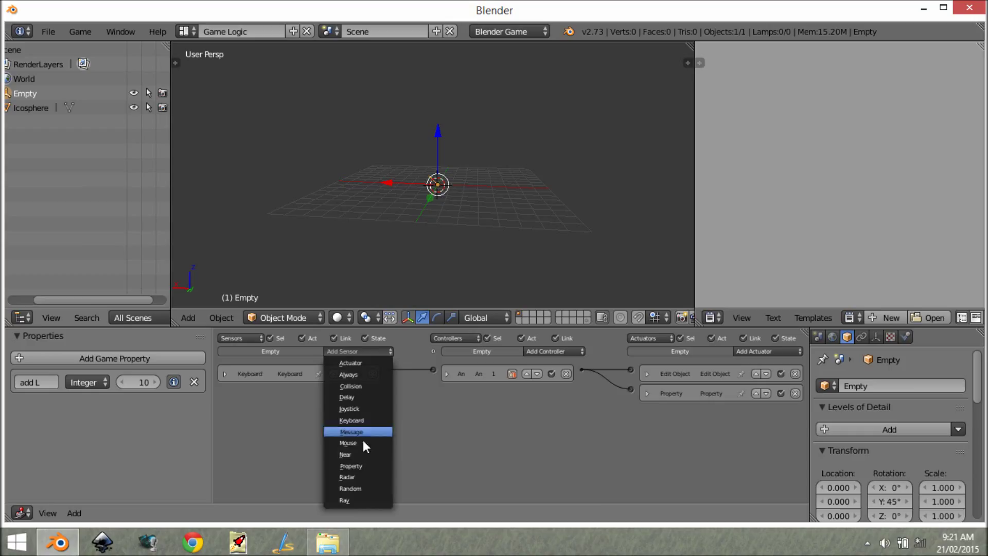
click(358, 467)
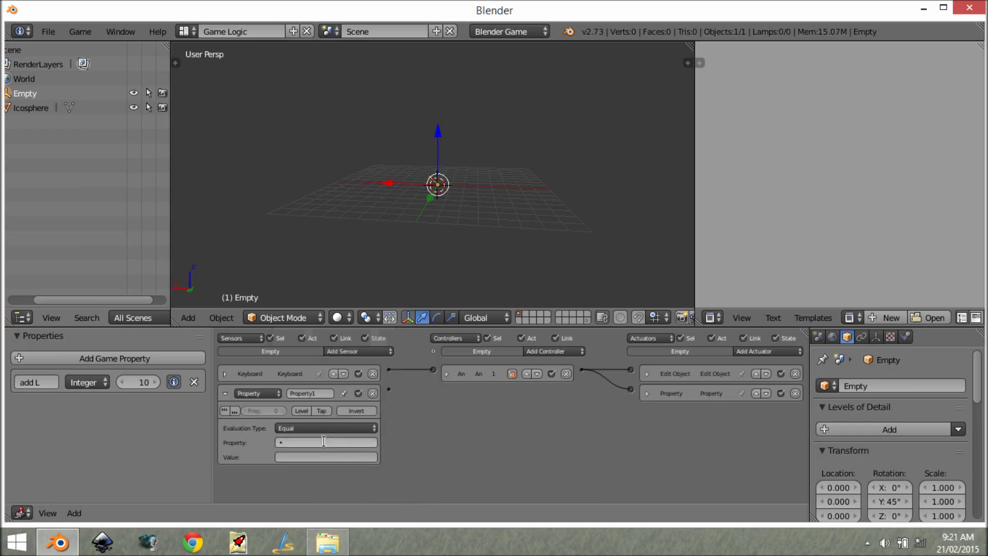
click(327, 443)
click(288, 338)
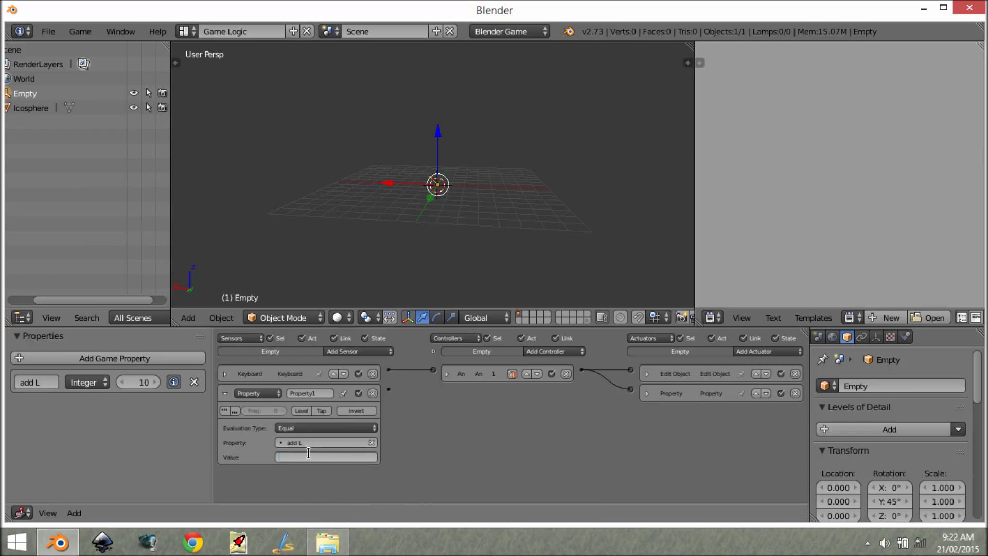
click(308, 453)
Set the sensor's evaluation to Not Equal and wire it through the And controller to the Property actuator.
click(335, 428)
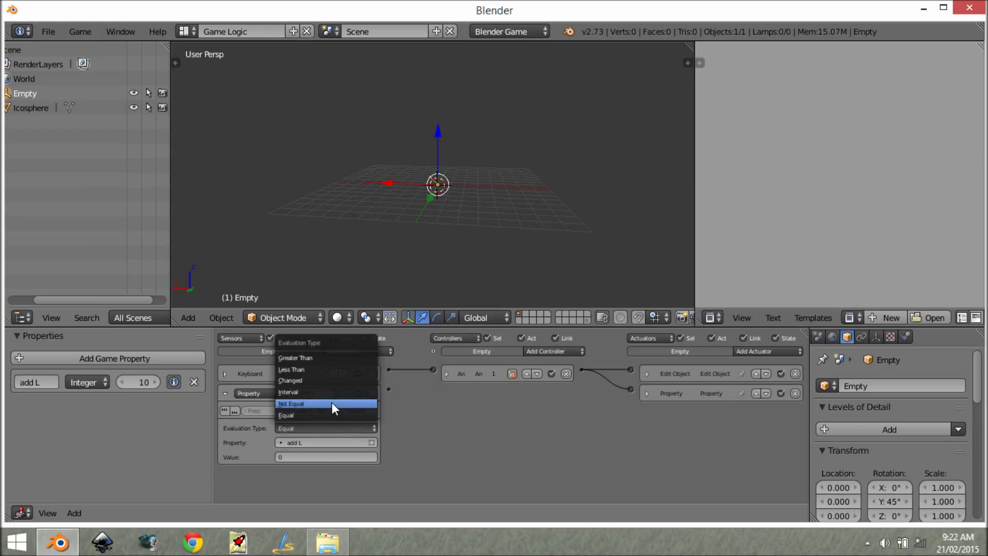
click(330, 403)
click(222, 396)
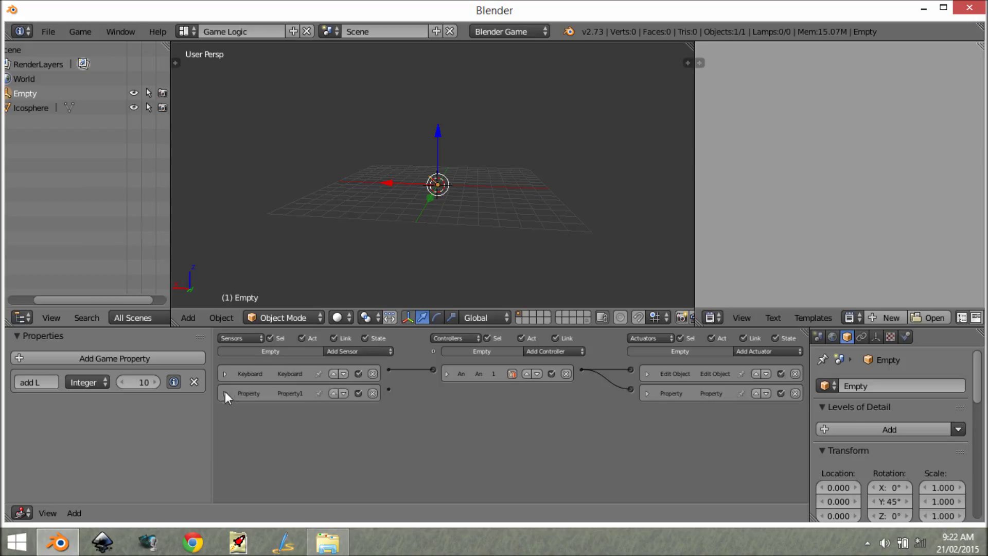
drag(389, 389, 437, 370)
ctrl+scroll(312, 421, up, 1)
middle_drag(287, 386, 318, 379)
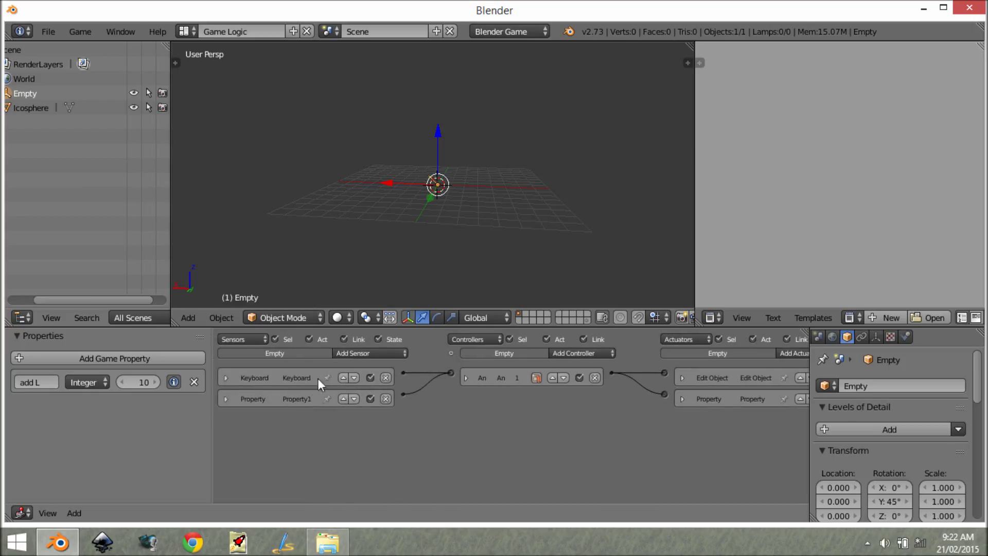
click(225, 378)
click(225, 378)
drag(670, 394, 668, 395)
middle_drag(700, 397, 652, 394)
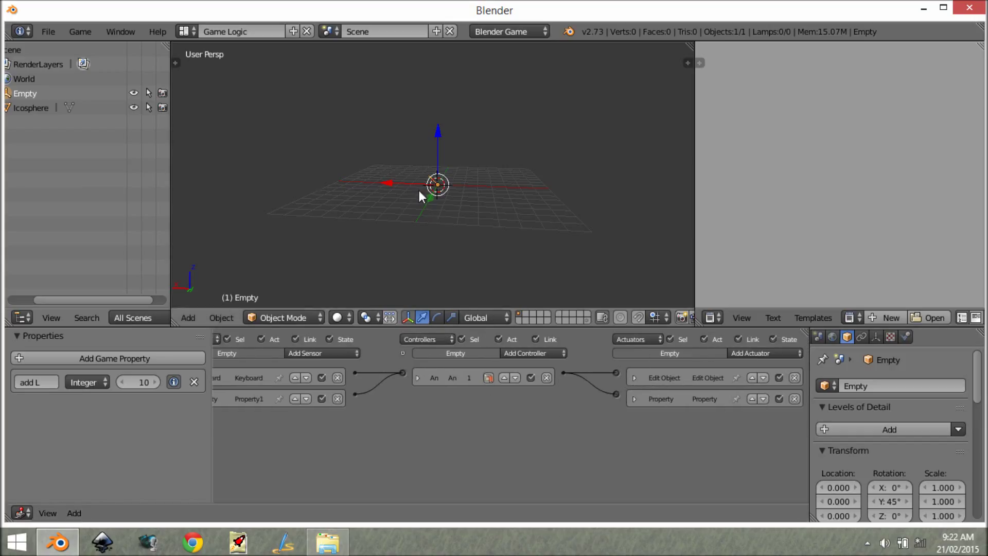
key(p)
key(space)
key(space)
key(space)
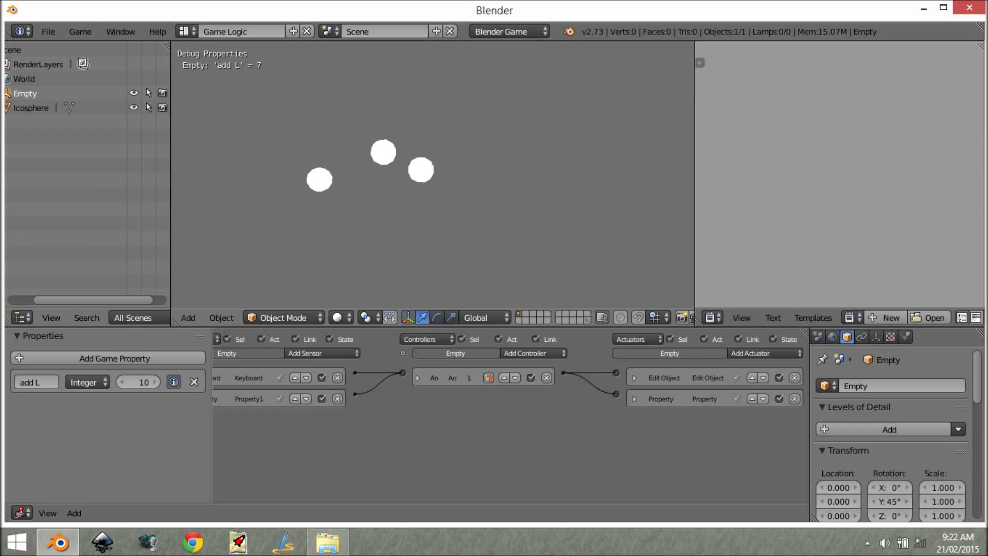
key(space)
key(space)
key(space)
key(space)
key(space)
key(space)
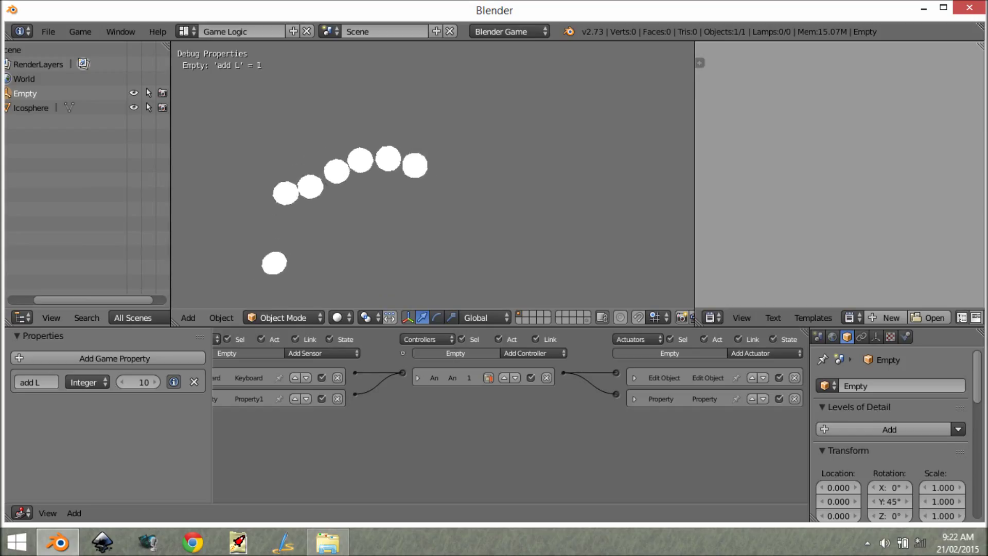
key(space)
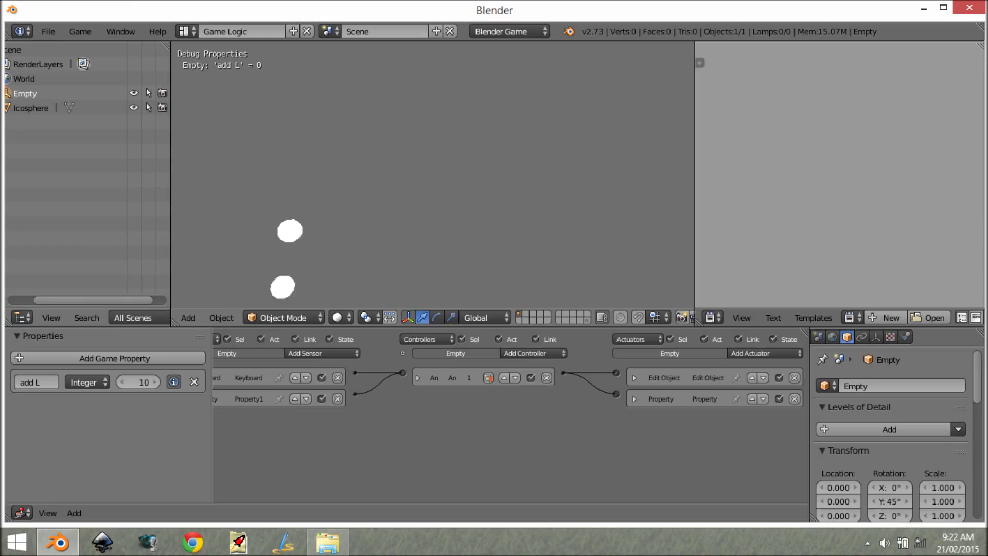
key(Escape)
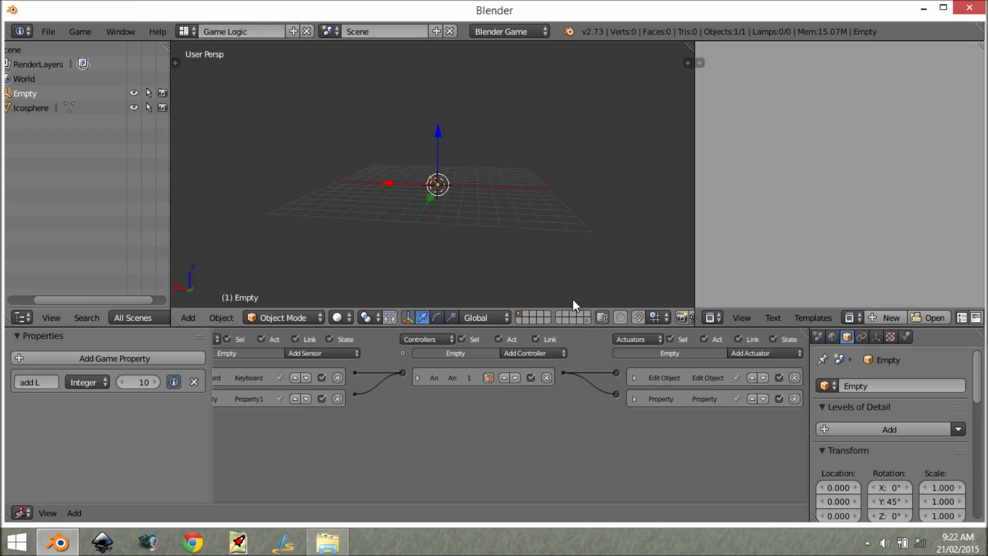
middle_drag(449, 191, 434, 209)
middle_drag(432, 169, 455, 197)
middle_drag(560, 292, 642, 379)
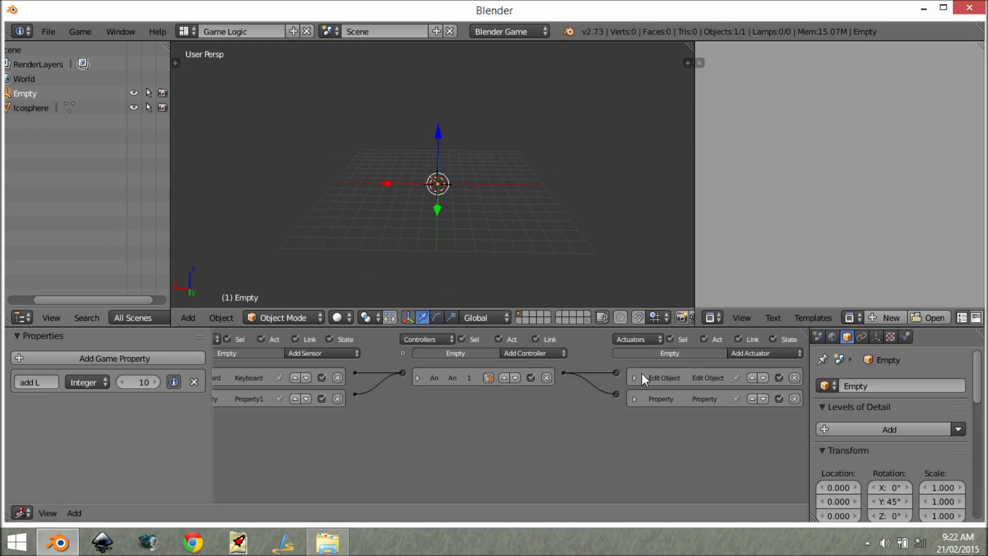
click(634, 378)
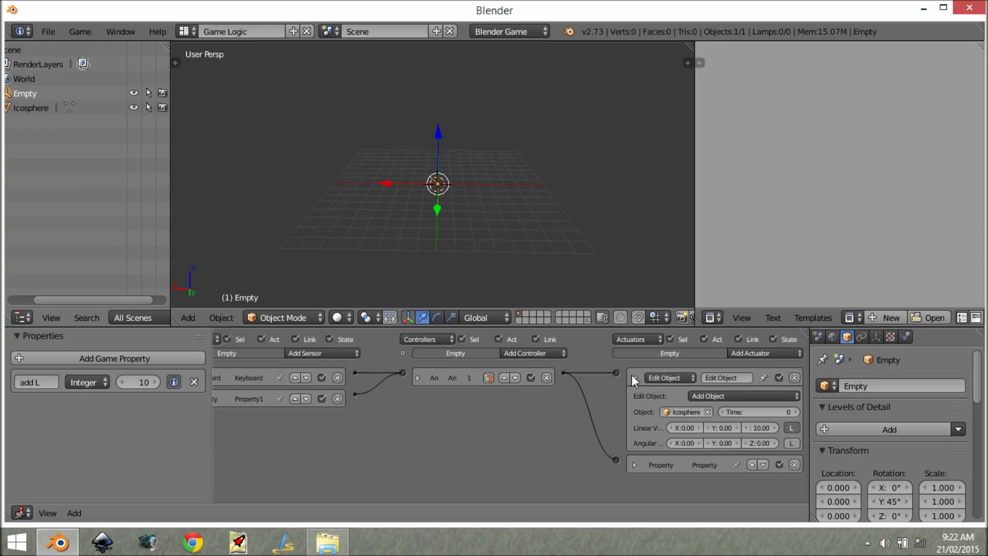
click(760, 412)
text(10)
key(Return)
key(p)
key(l)
key(l)
key(l)
key(l)
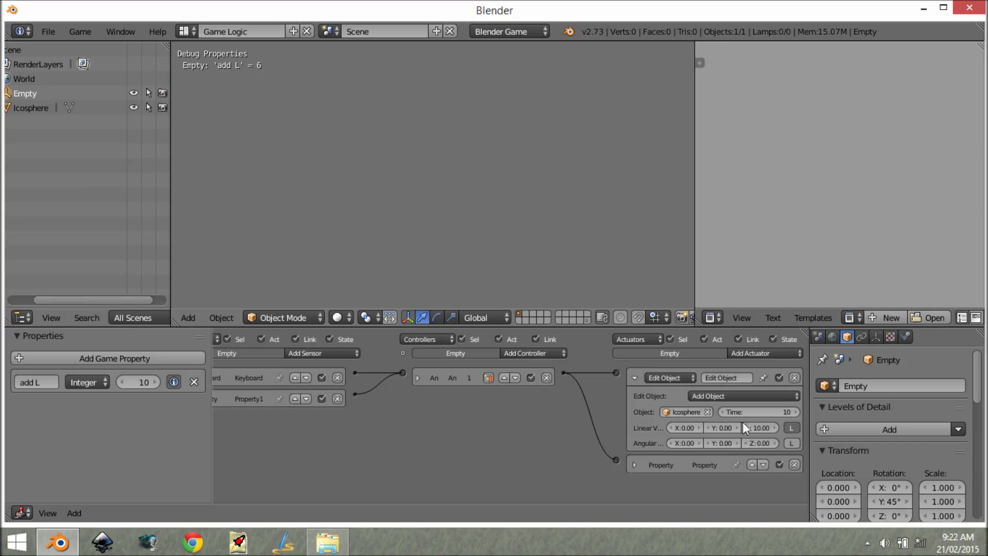
key(Escape)
click(772, 412)
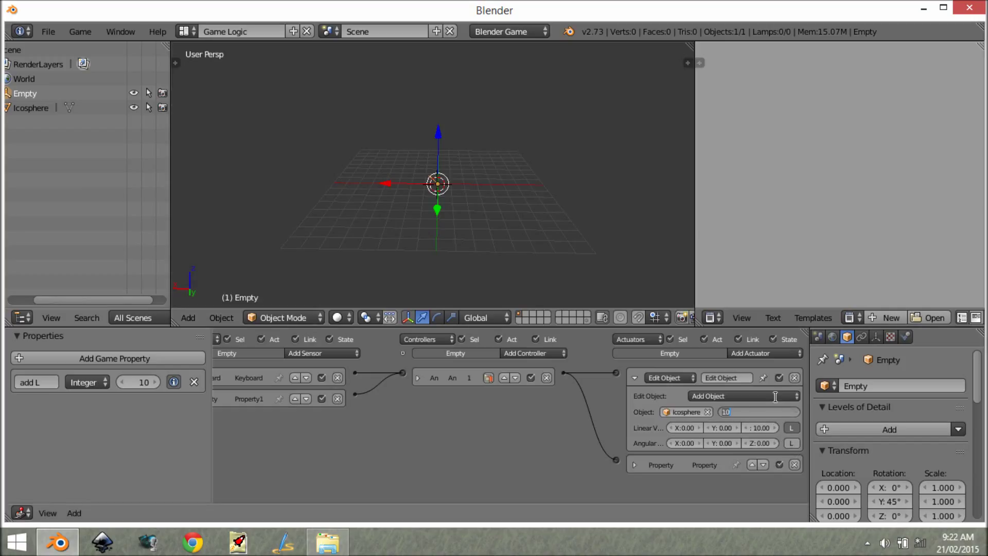
text(0)
key(Return)
click(635, 377)
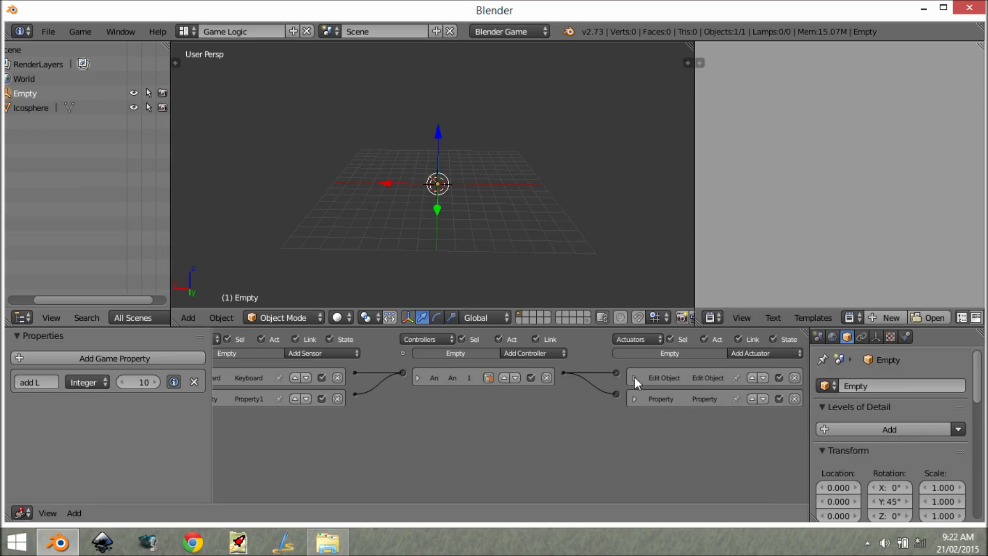
middle_drag(545, 278, 587, 258)
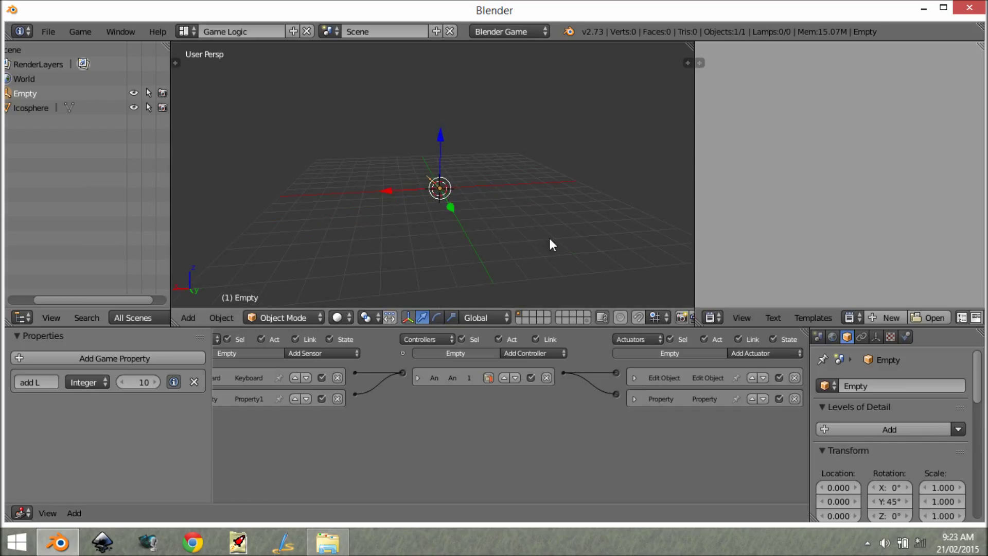
key(p)
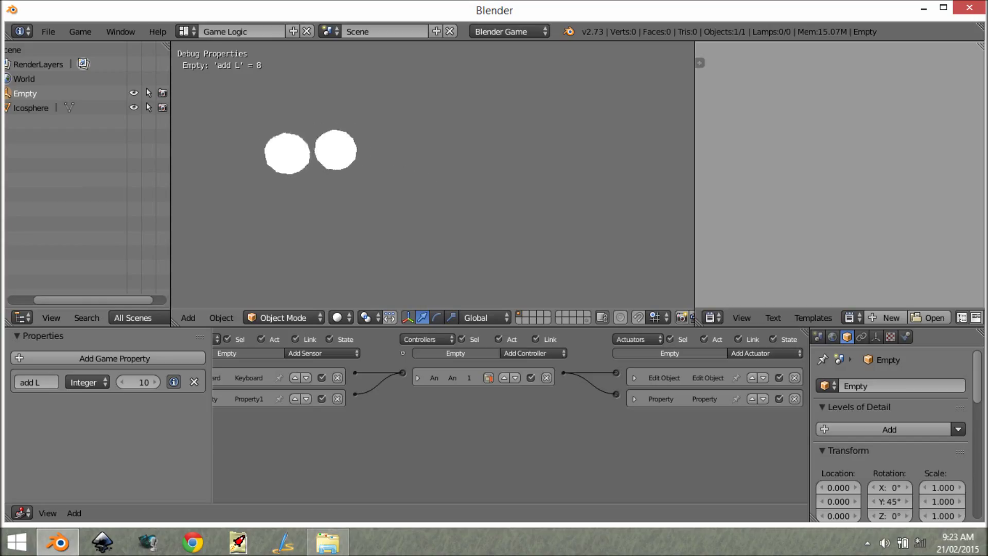
key(Escape)
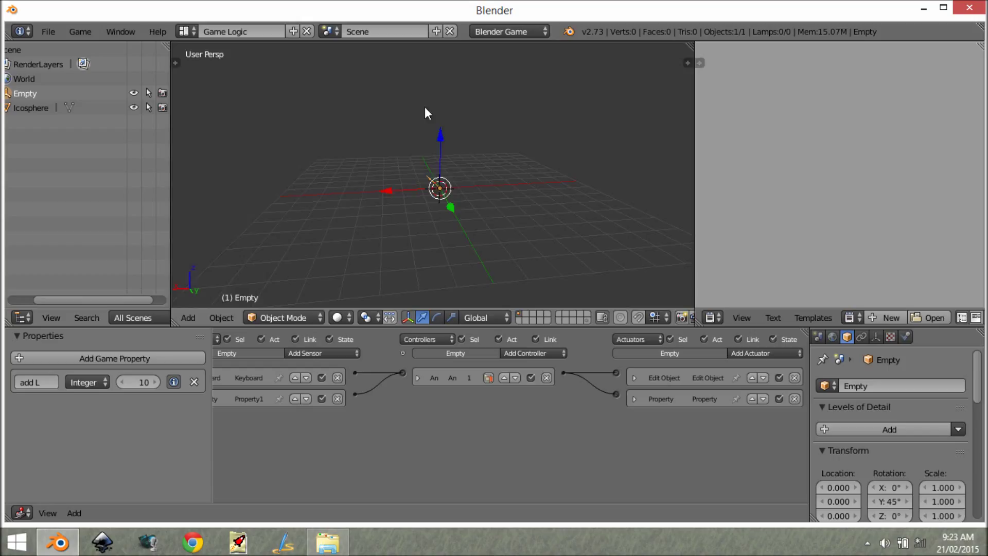
key(p)
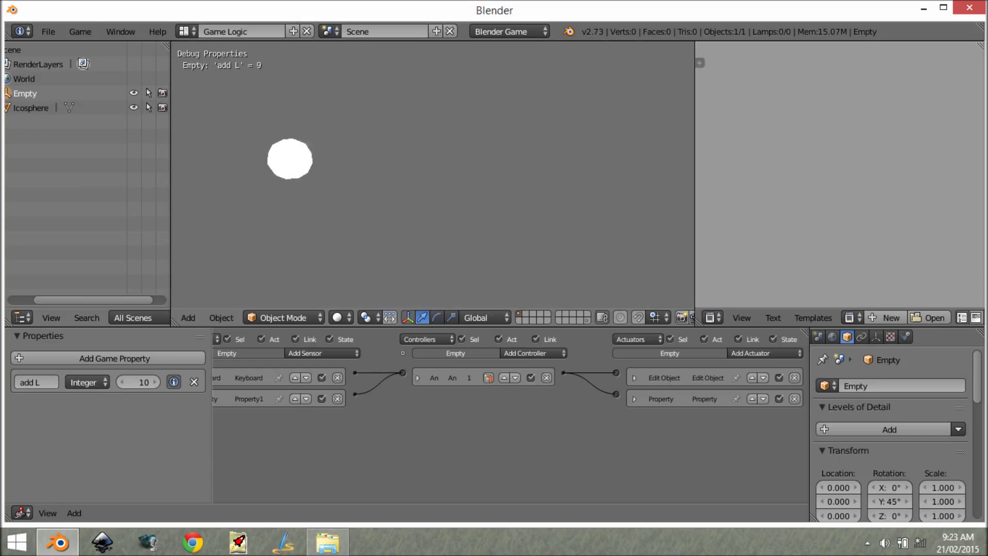
key(Escape)
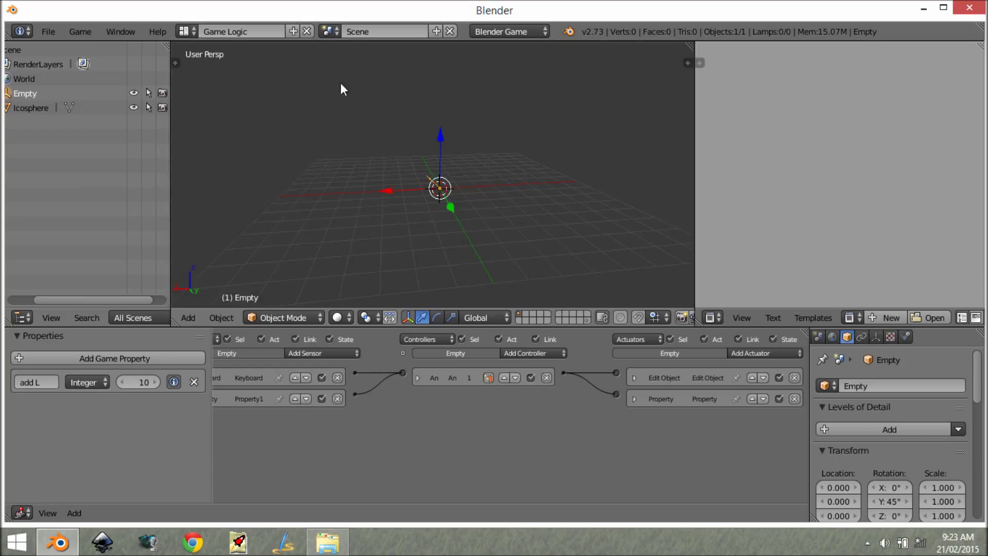
Show the Icosphere's layer, select the Icosphere, and give it a Delay sensor of 100.
click(588, 322)
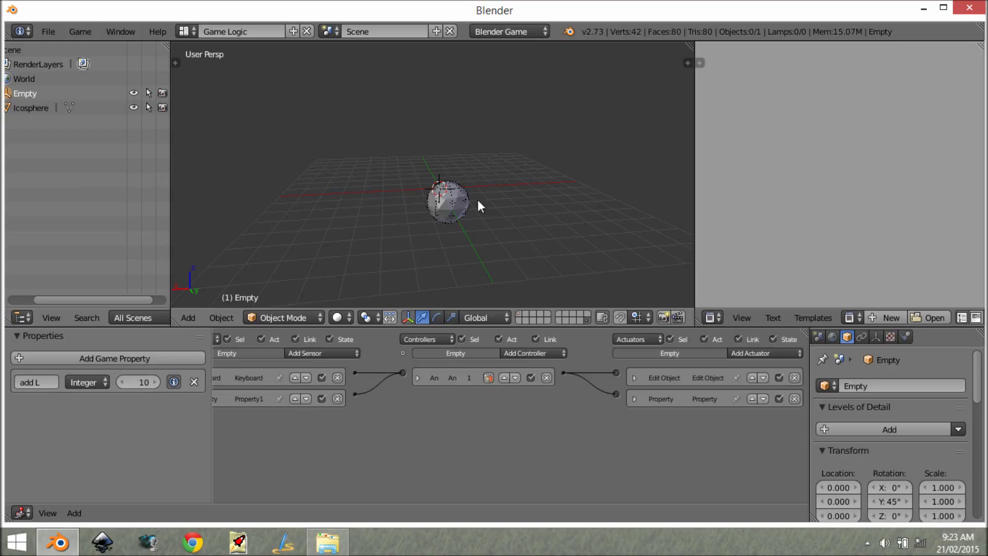
right_click(451, 193)
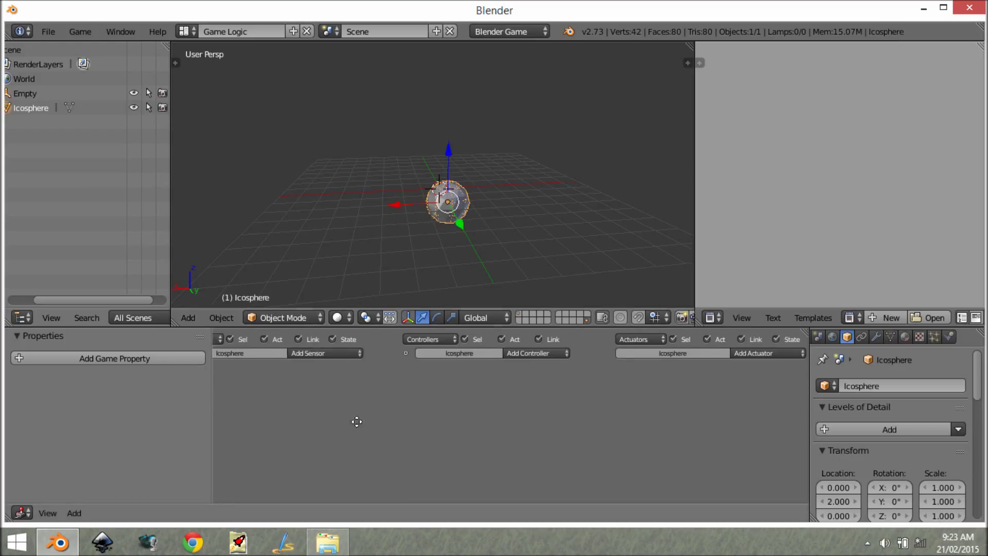
click(360, 352)
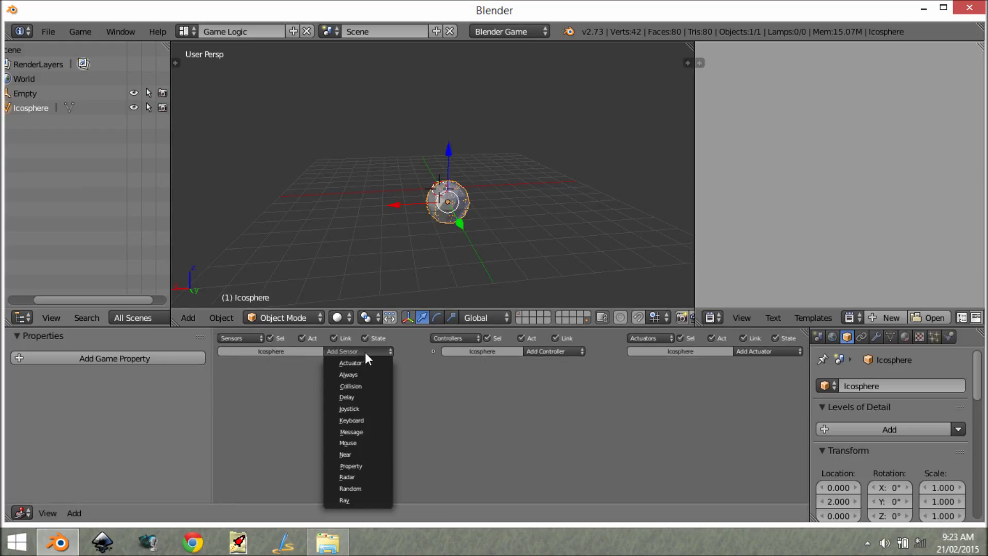
click(366, 397)
click(264, 410)
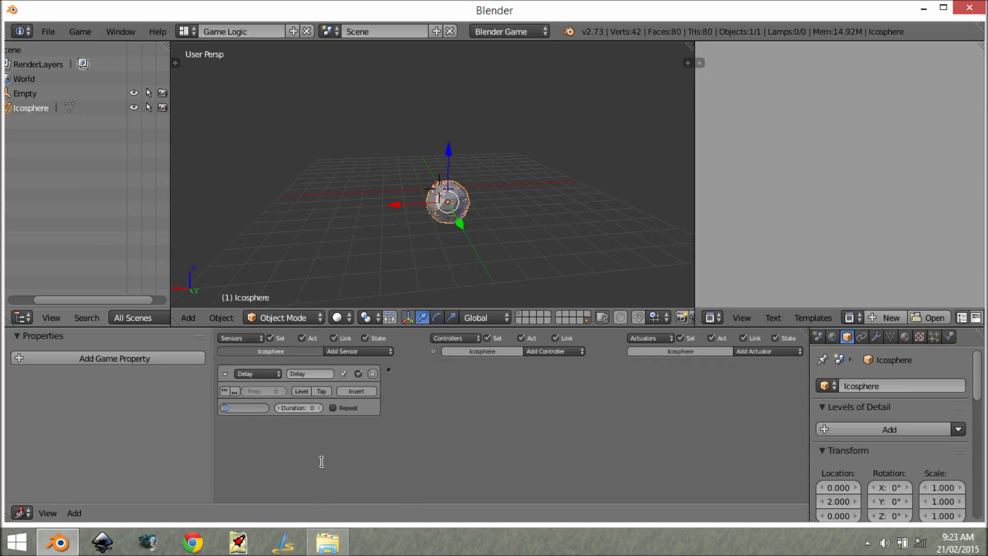
text(100)
key(Return)
Add an Edit Object > End Object actuator and link the Delay sensor to it.
click(777, 351)
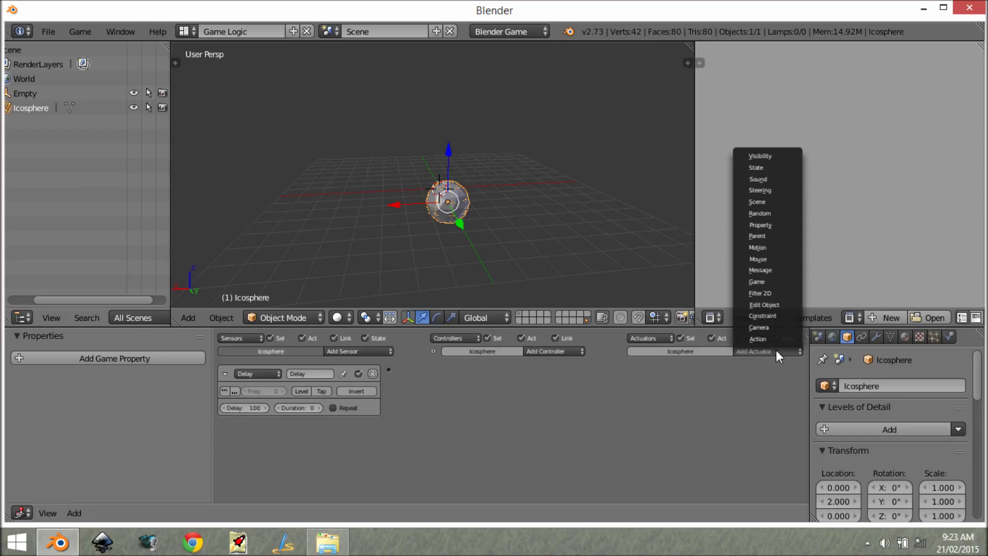
click(780, 306)
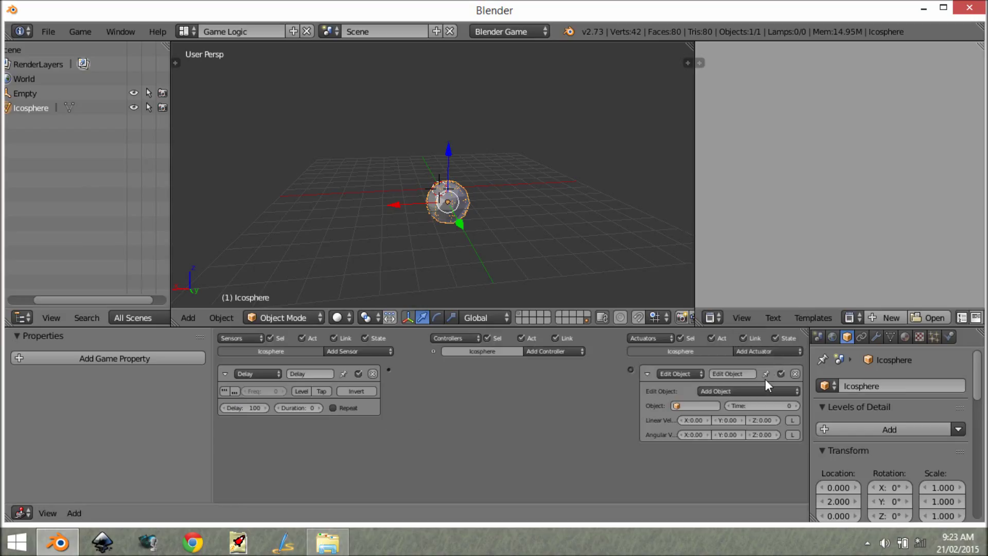
click(765, 389)
click(765, 367)
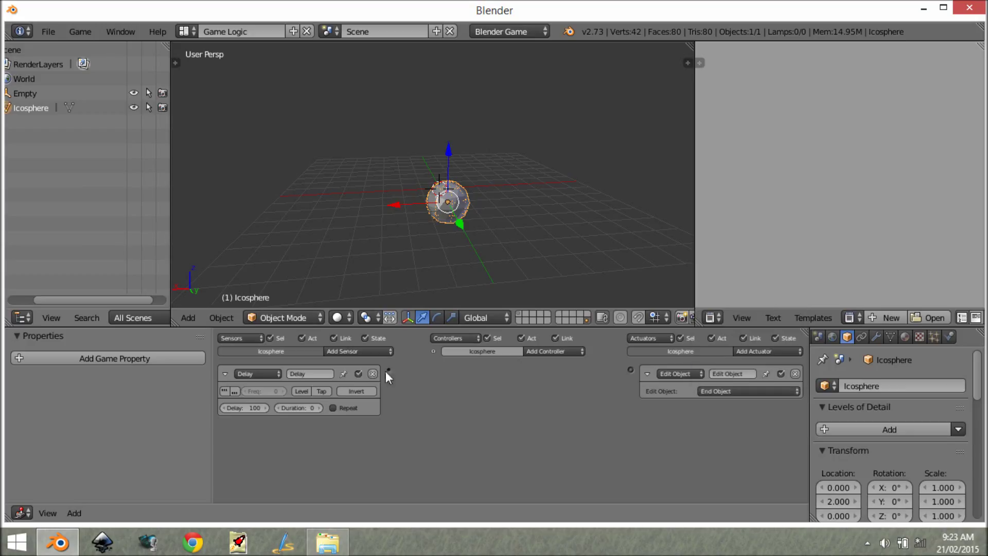
drag(389, 370, 631, 369)
click(647, 375)
click(450, 374)
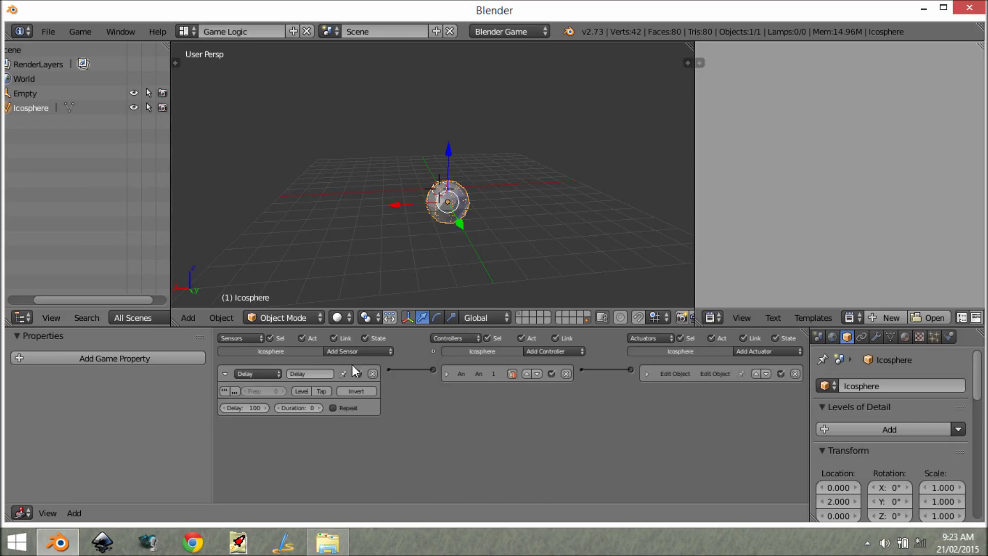
click(225, 375)
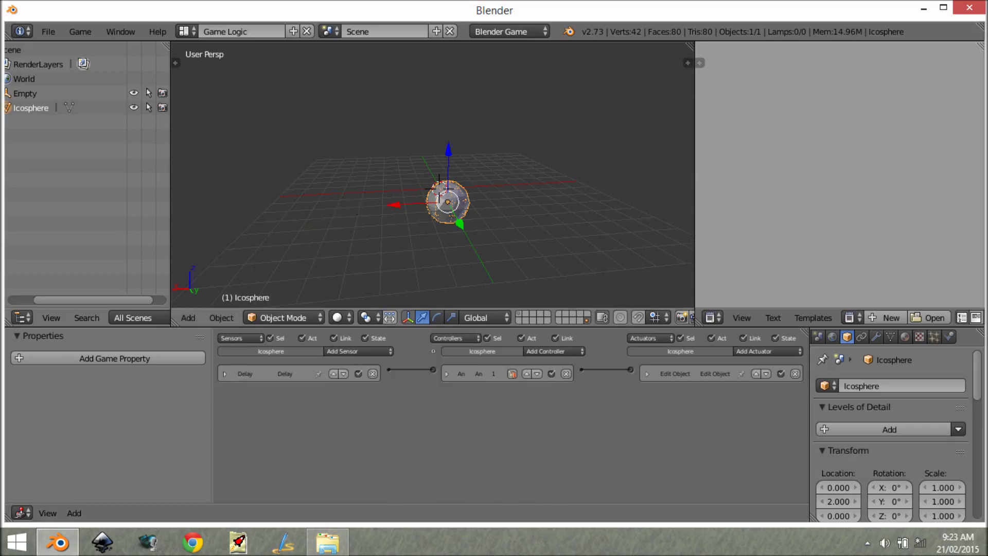
Run the game twice to test that the Icosphere gets removed.
key(p)
key(Escape)
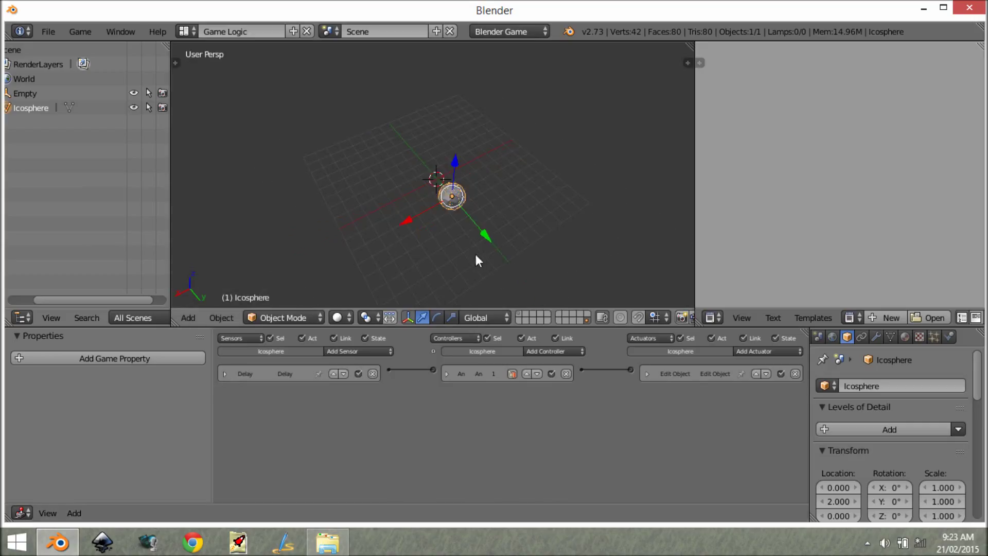
key(p)
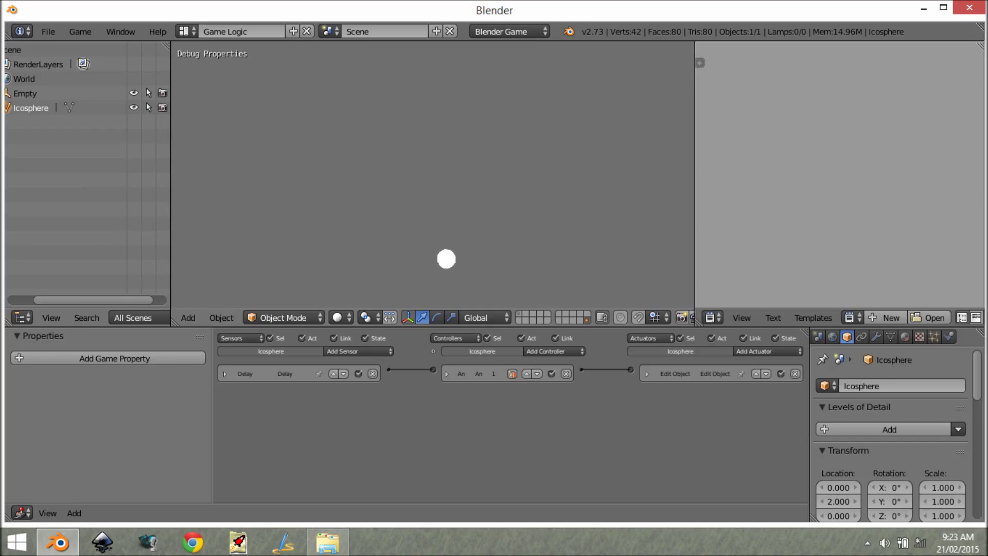
key(Escape)
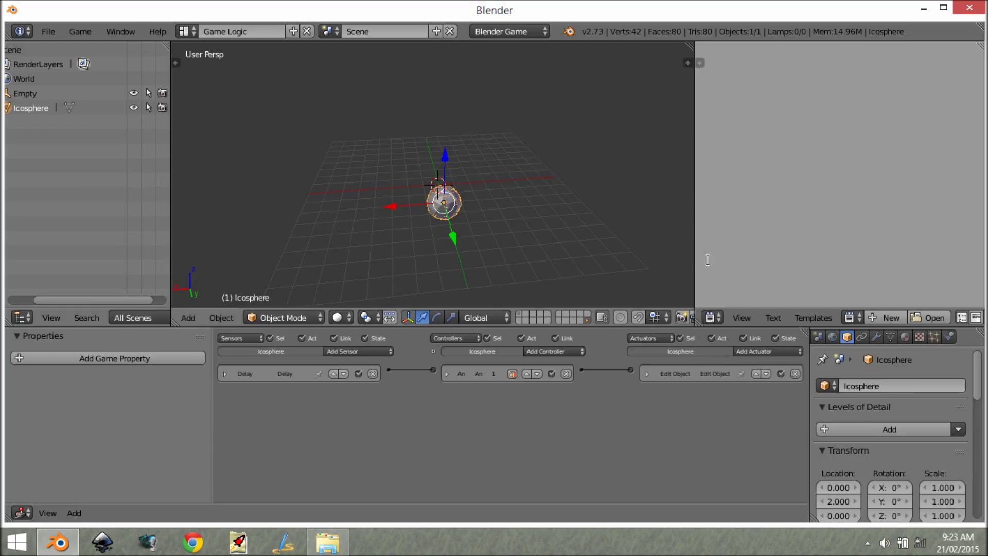
Add a Message actuator to the Icosphere with the Empty as its recipient.
click(744, 350)
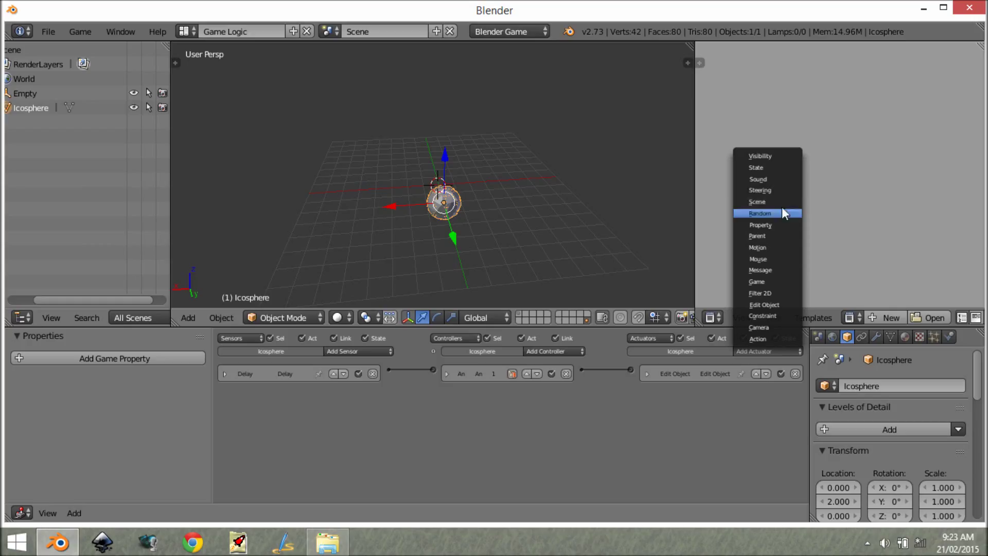
click(770, 270)
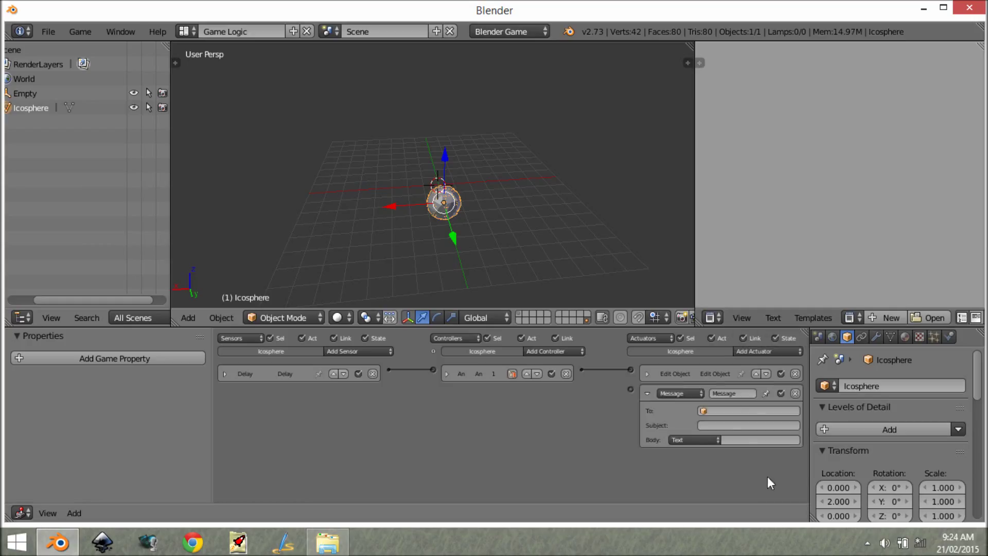
ctrl+scroll(746, 442, up, 2)
ctrl+scroll(695, 431, up, 2)
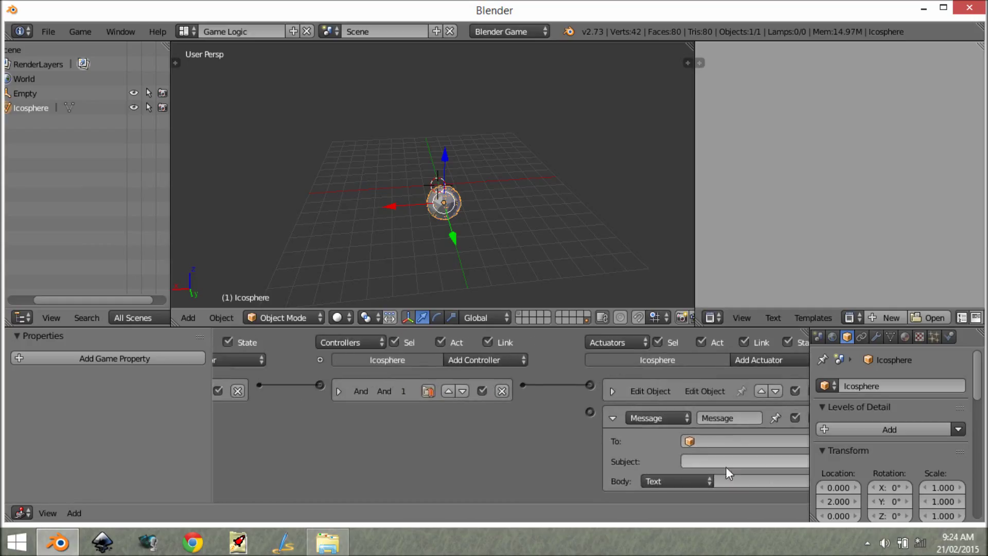
click(683, 438)
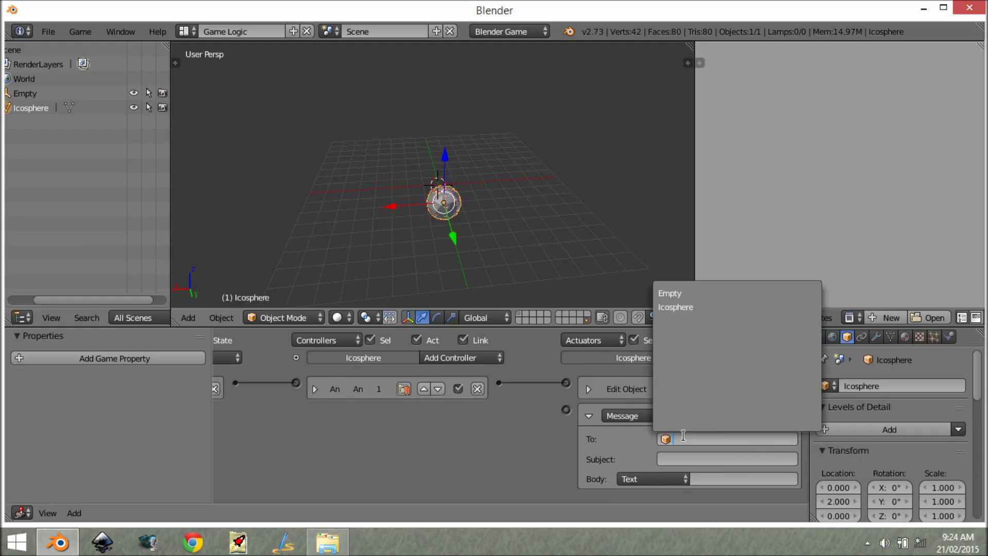
click(693, 292)
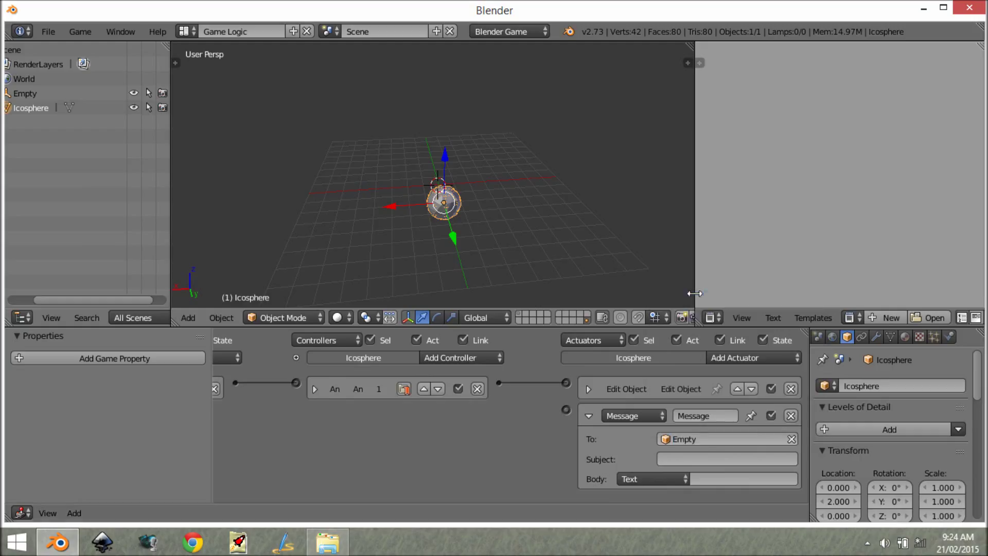
click(705, 456)
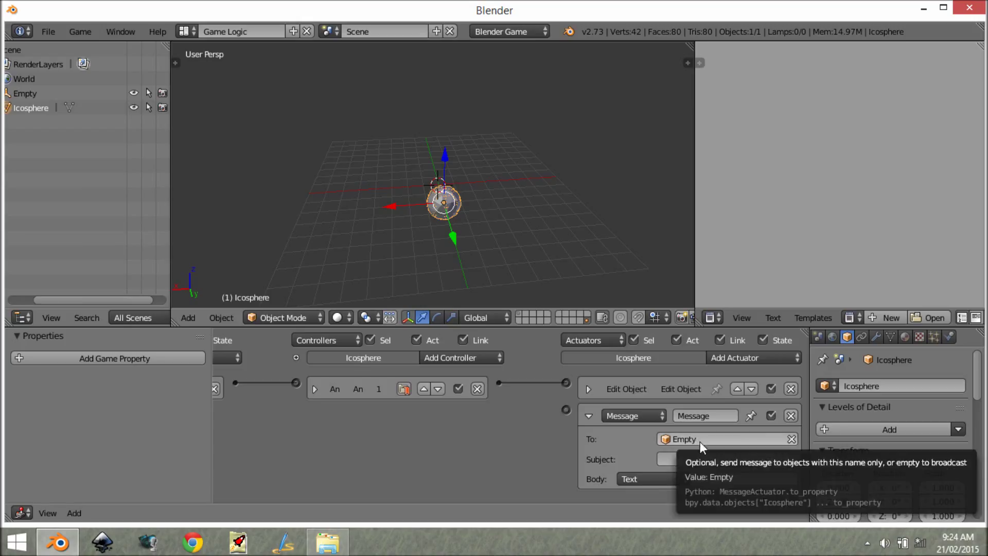
click(791, 439)
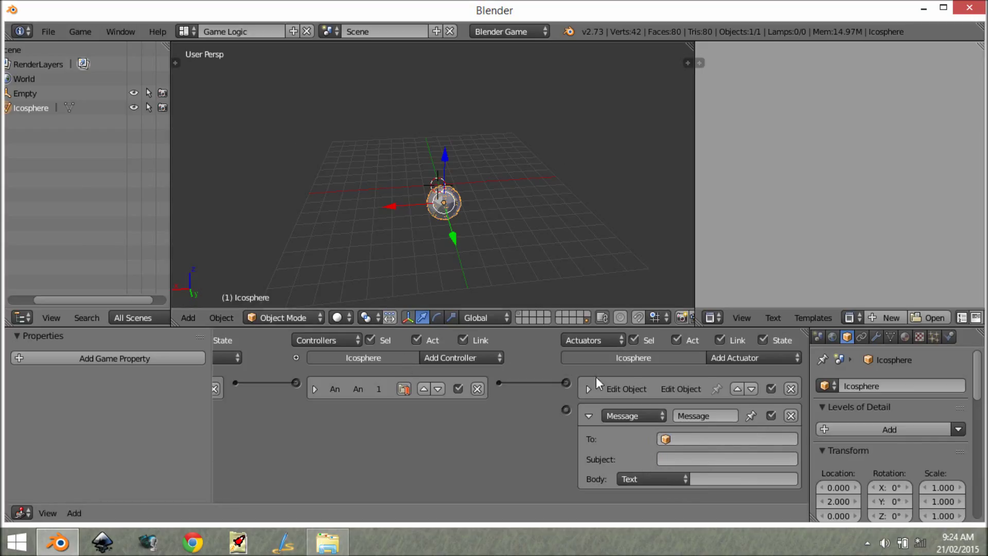
click(695, 439)
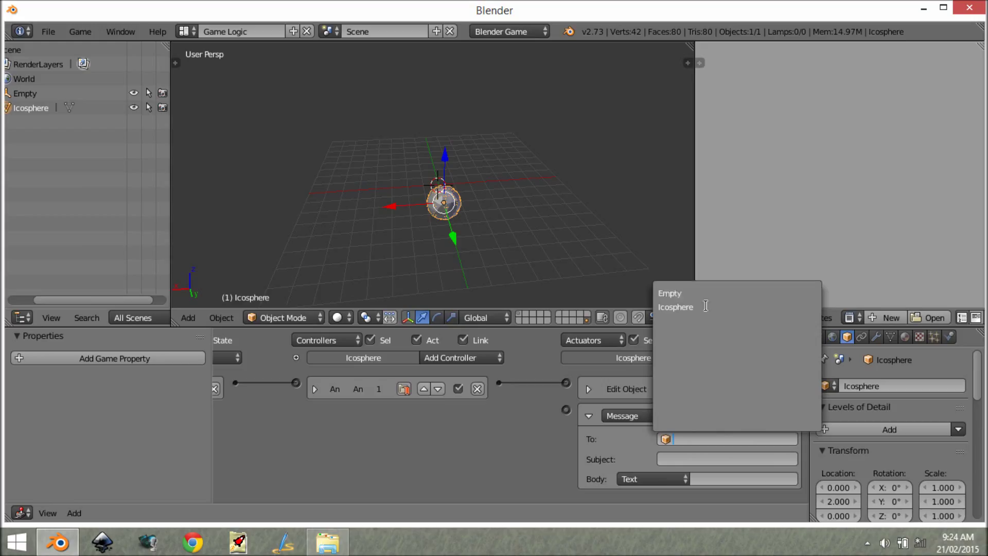
click(670, 292)
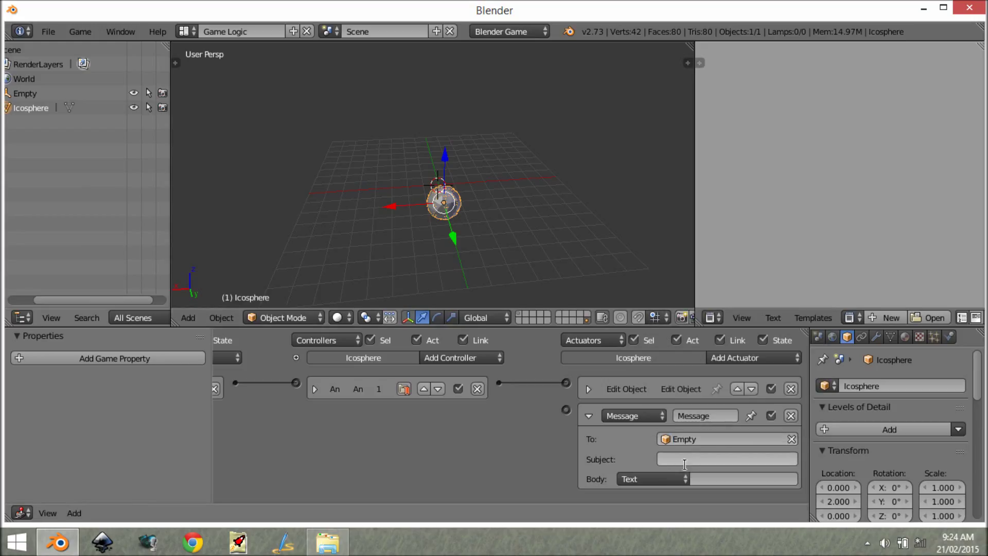
Set the message subject to 'end' and connect the And controller to the Message actuator.
click(684, 464)
text(end)
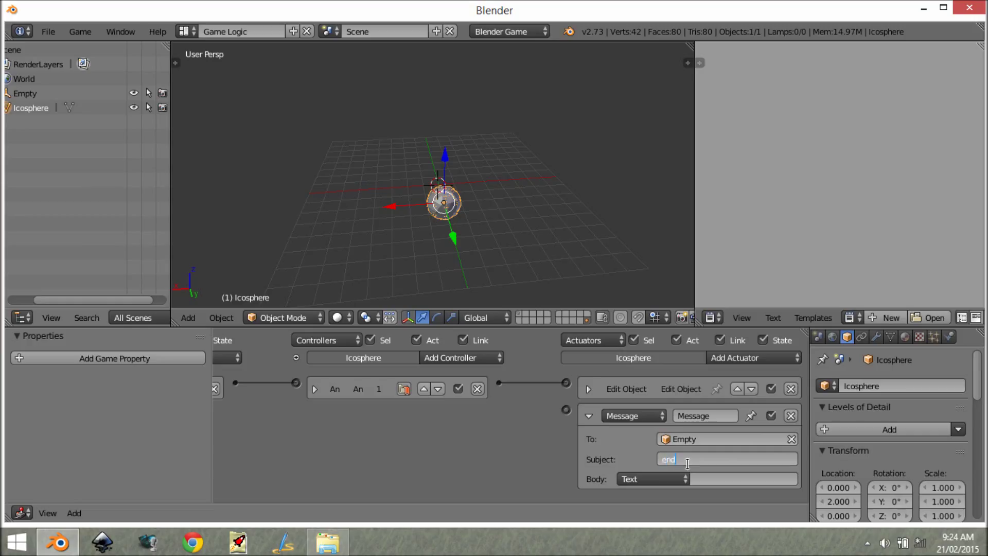
key(Return)
scroll(642, 446, down, 1)
scroll(521, 383, down, 1)
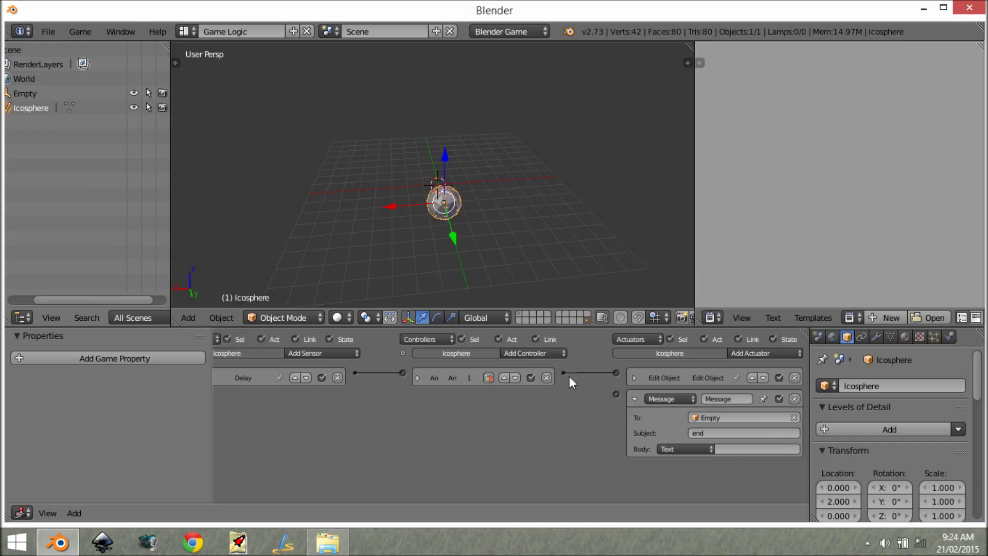
drag(562, 372, 628, 396)
Hide the Icosphere, select the Empty, and add a Message sensor for subject end.
click(634, 397)
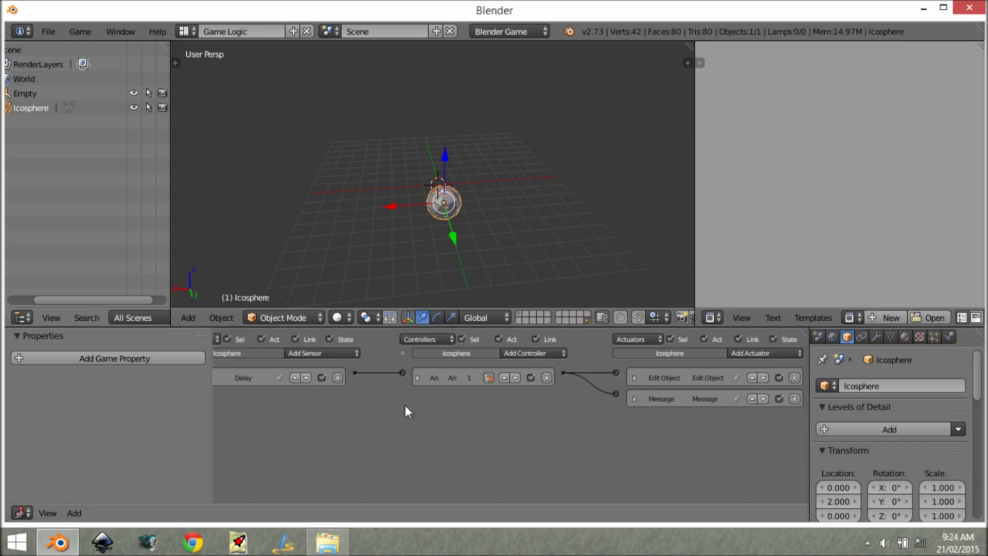
key(Home)
key(p)
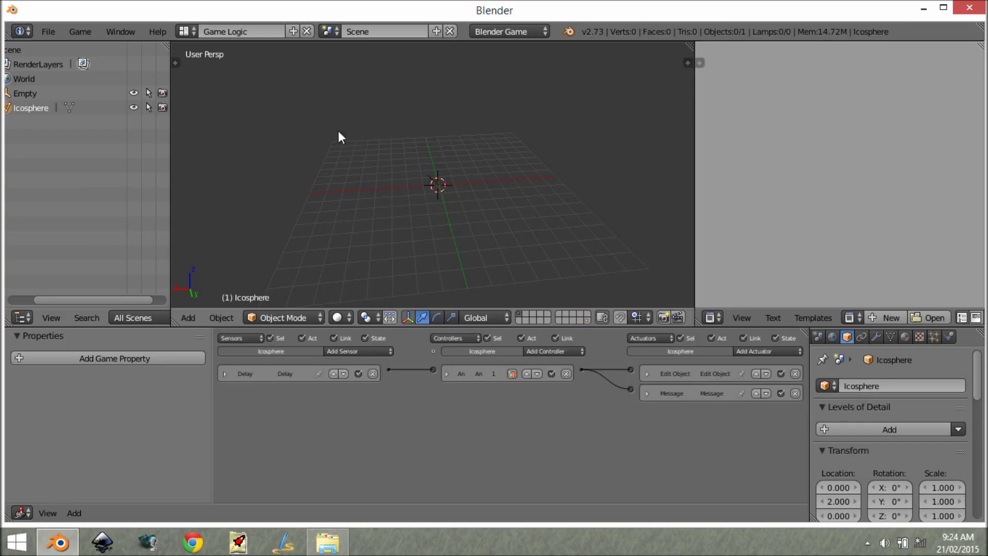
middle_drag(551, 215, 488, 223)
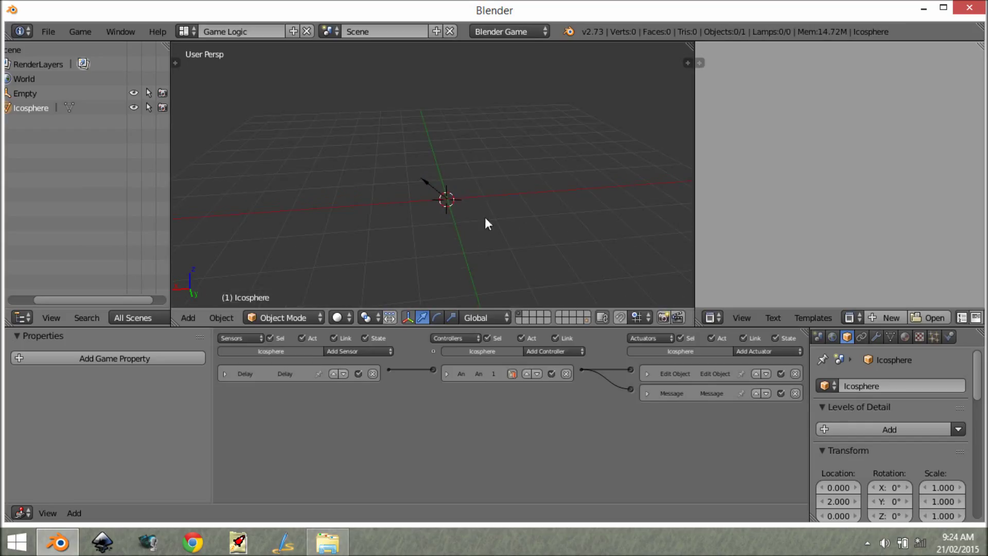
right_click(449, 195)
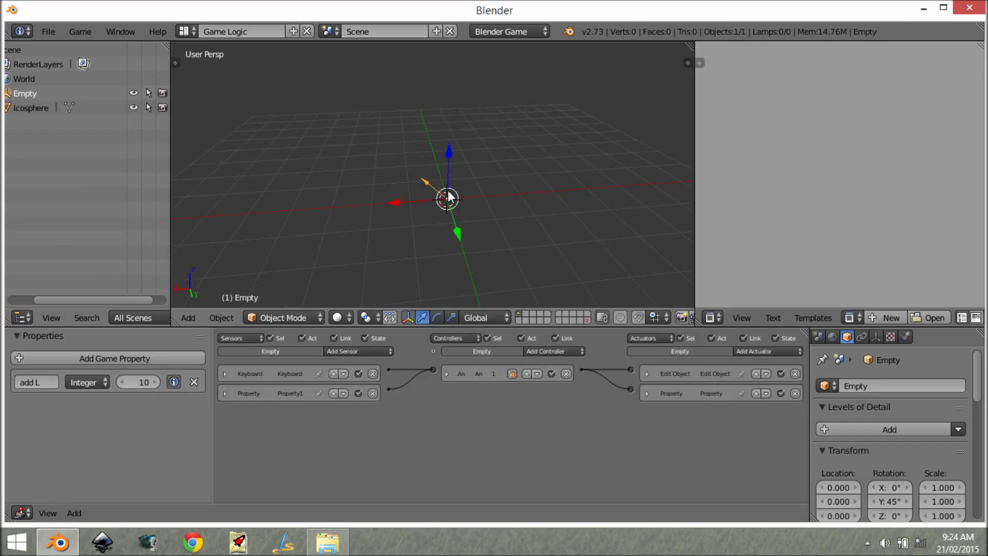
click(377, 352)
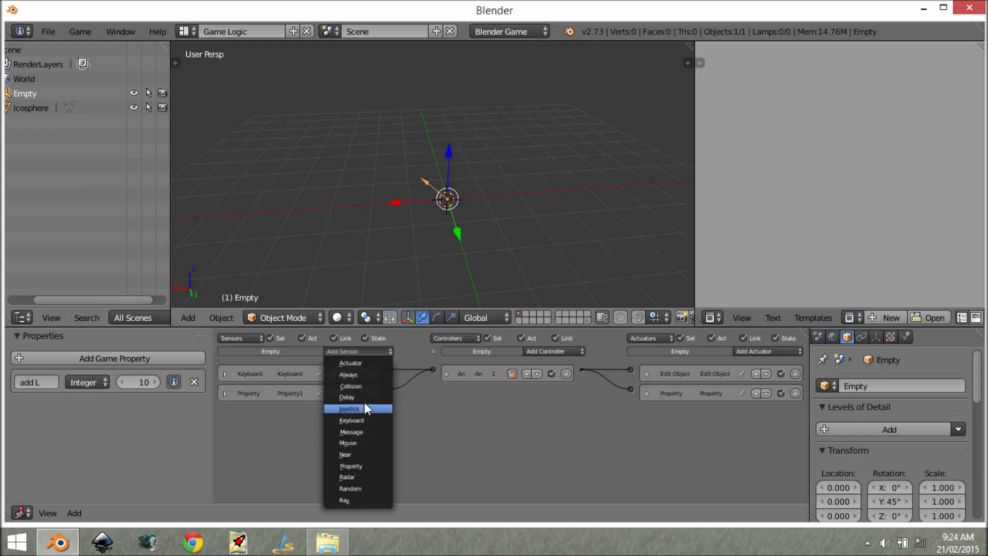
click(359, 432)
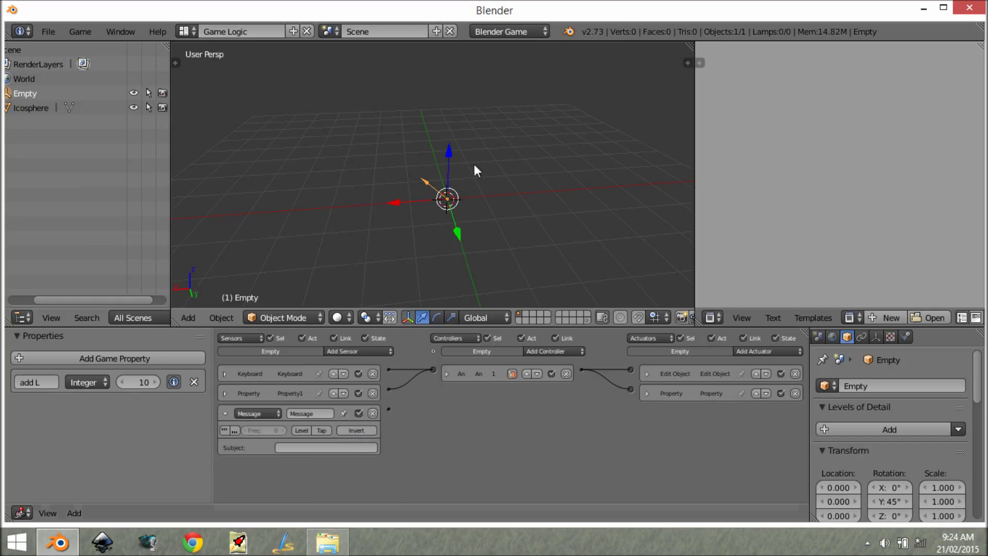
mouse_move(446, 199)
middle_down()
mouse_move(419, 193)
mouse_move(434, 188)
middle_up()
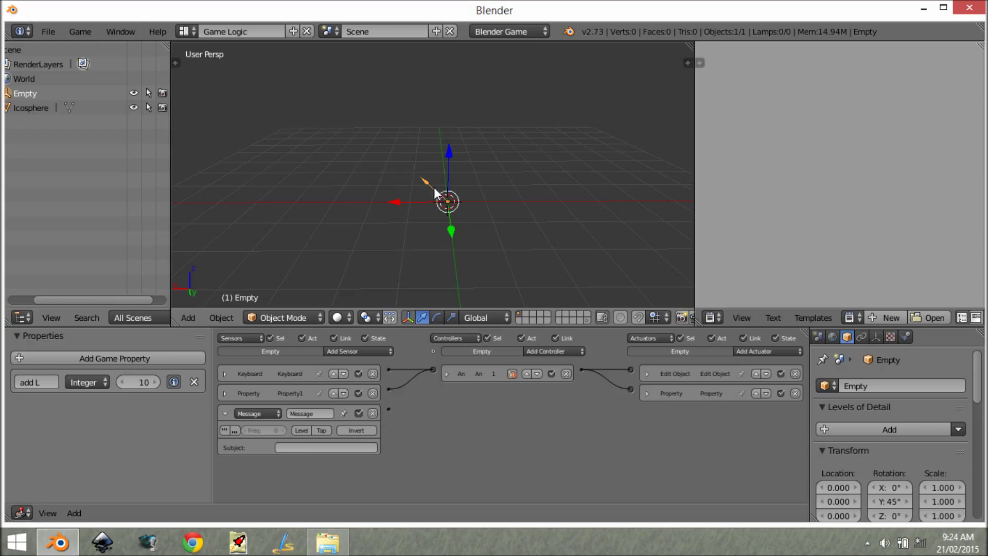
click(308, 447)
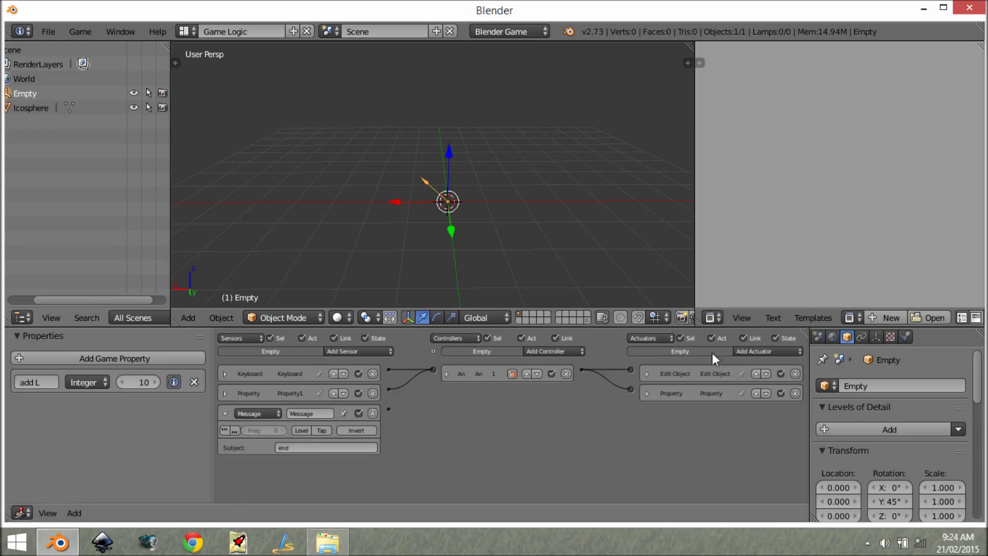
Add a Property actuator linked to the Message sensor, adding 1 to add L.
click(755, 353)
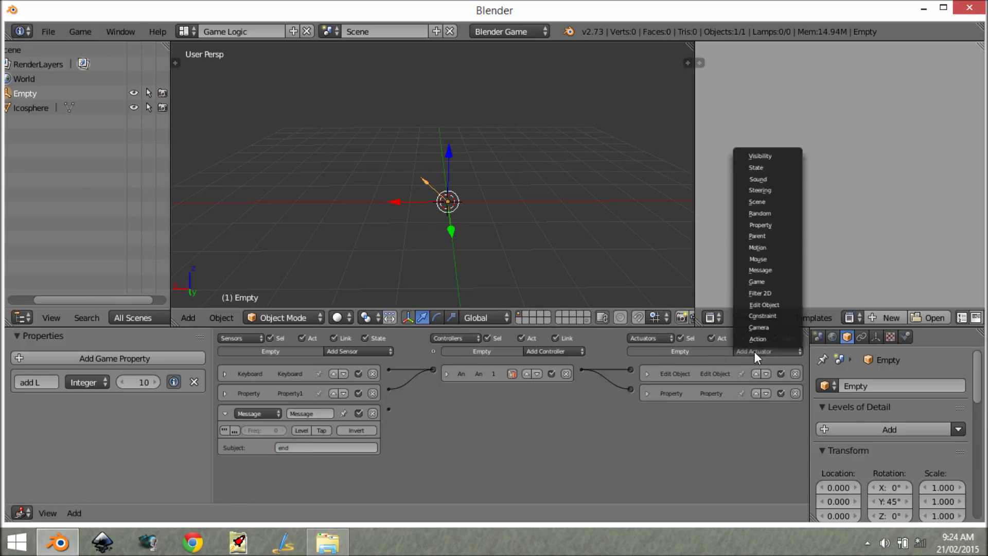
click(770, 226)
drag(389, 410, 630, 410)
click(736, 431)
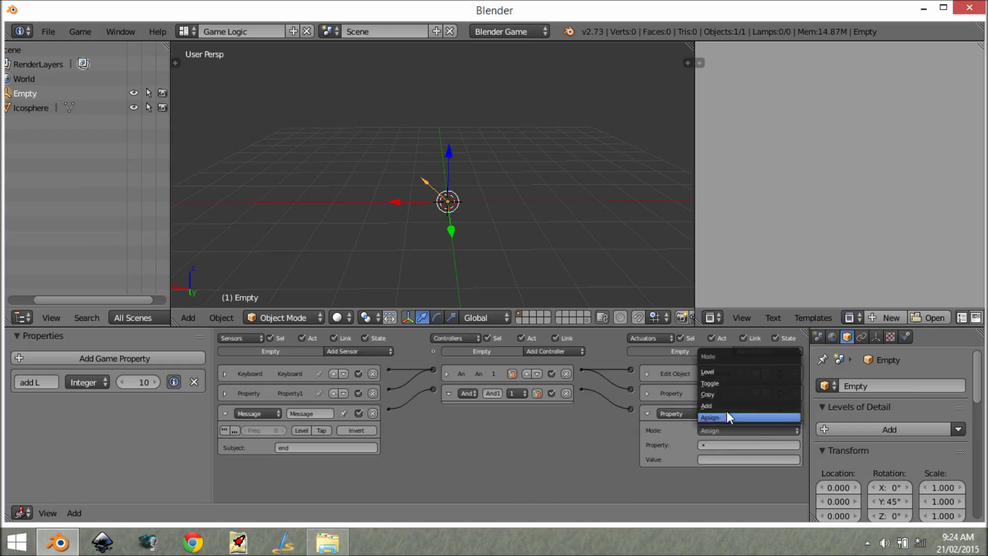
click(726, 406)
click(724, 445)
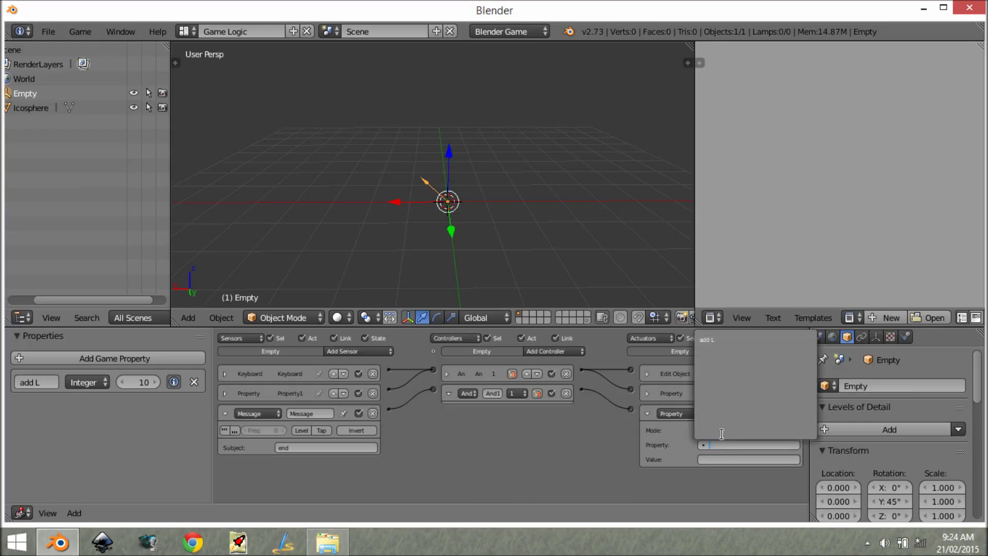
click(730, 339)
click(742, 459)
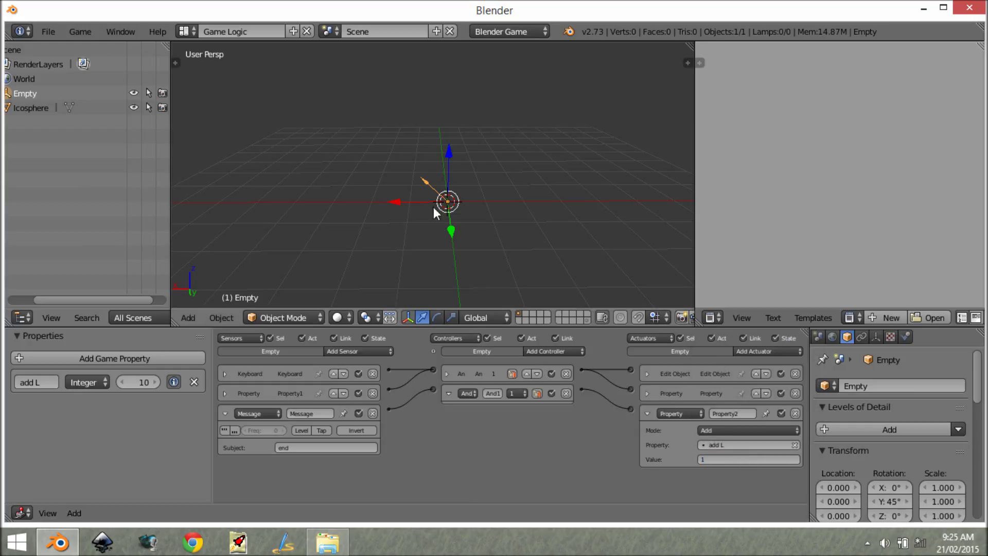
Run the game and spawn spheres with space, watching add L drop and refill to 10.
key(p)
key(Escape)
key(p)
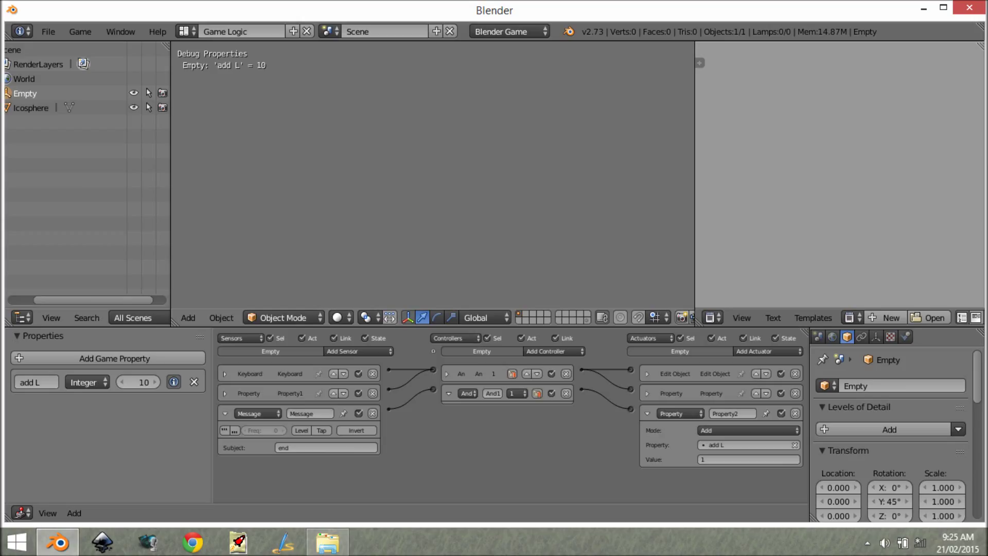
key(space)
key(space)
key(space)
key(space)
key(space)
key(space)
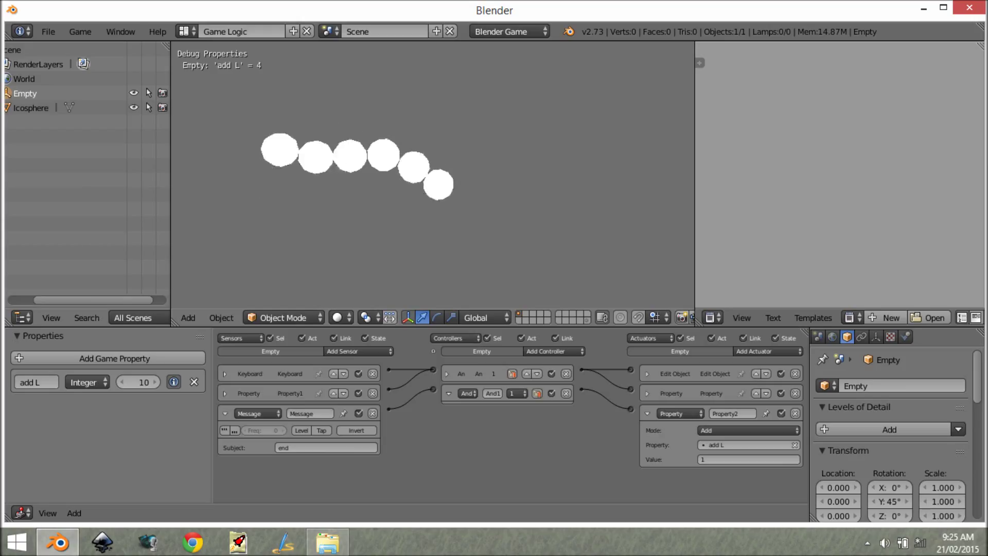
key(space)
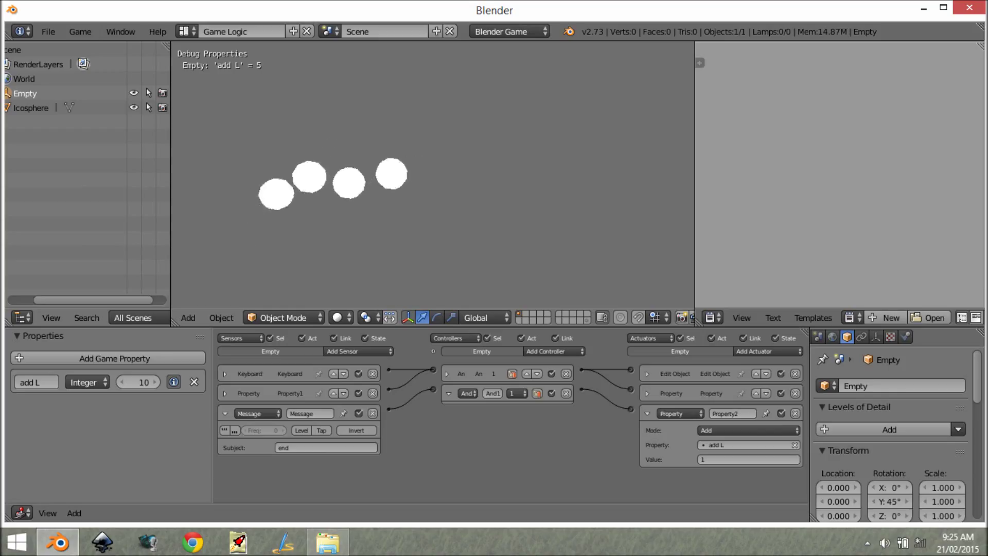
key(space)
key(space)
key(space)
key(space)
key(space)
key(space)
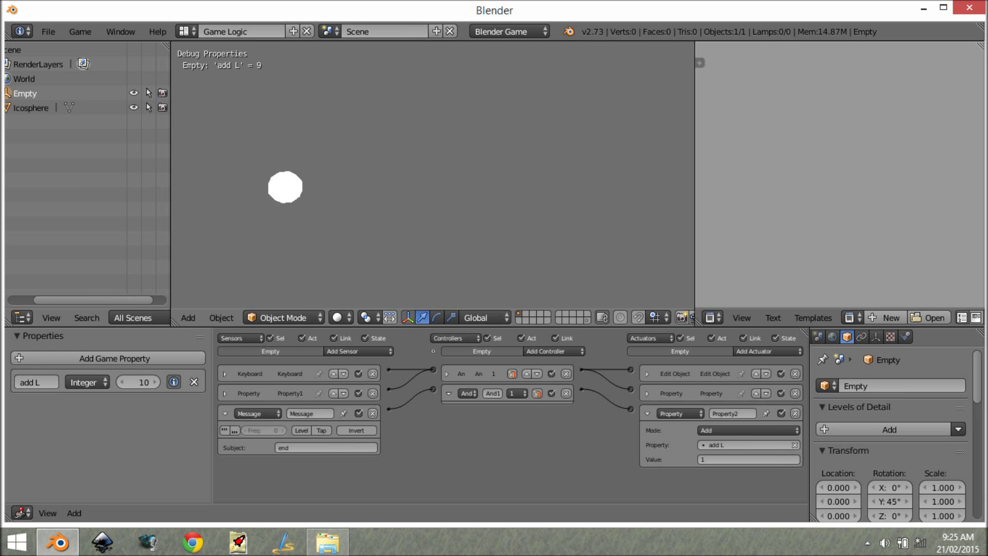
key(Escape)
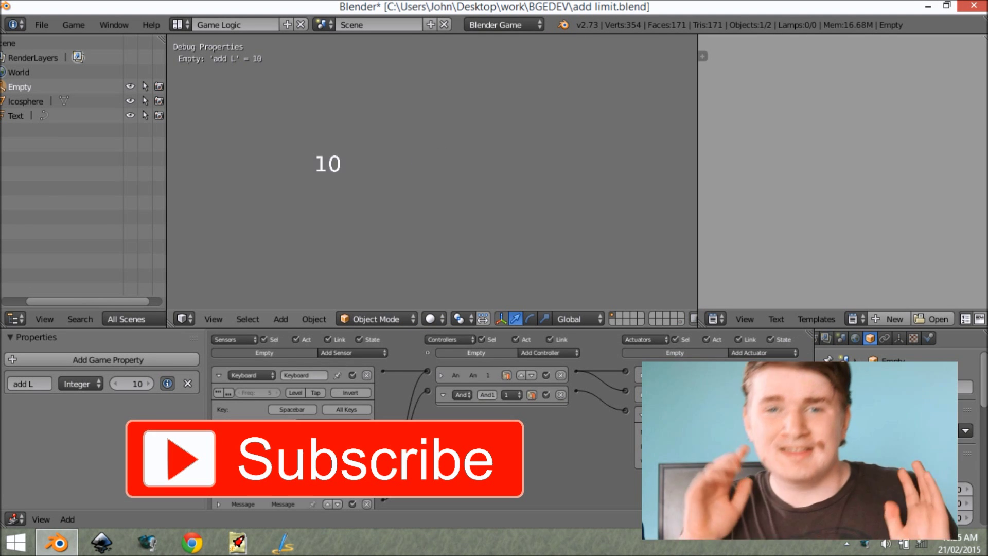
key(space)
key(space)
key(space)
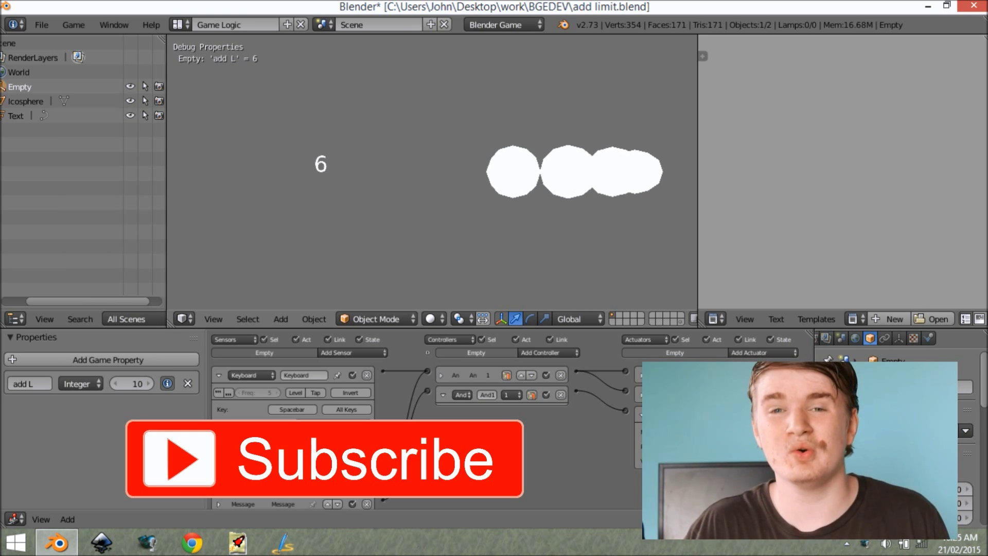
key(space)
key(space)
key(space)
key(space)
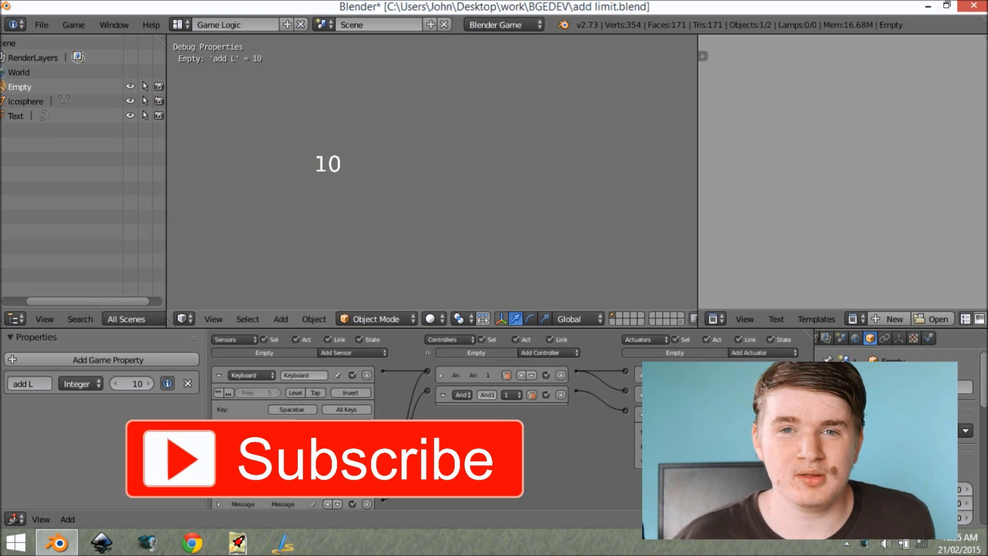
key(space)
key(space)
key(space)
key(space)
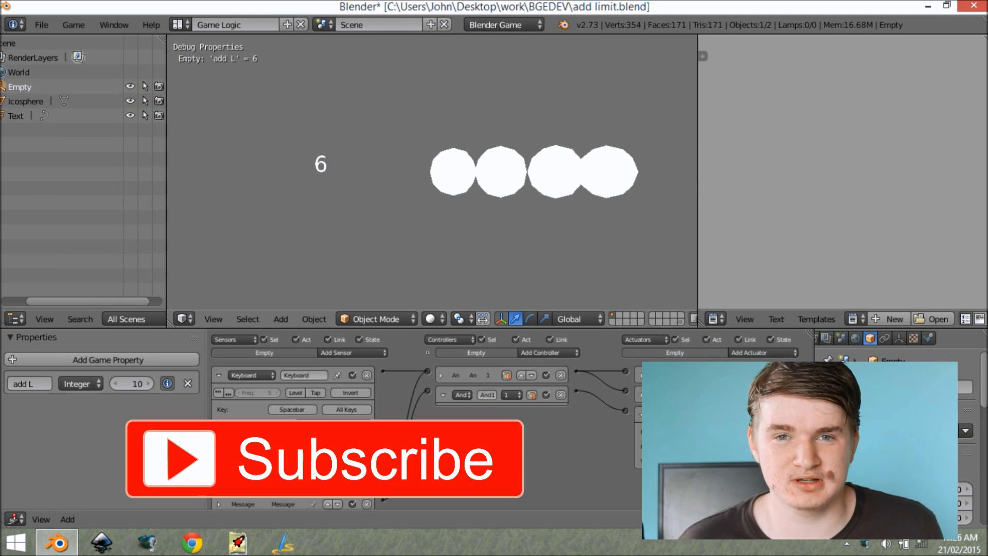
key(space)
key(space)
key(space)
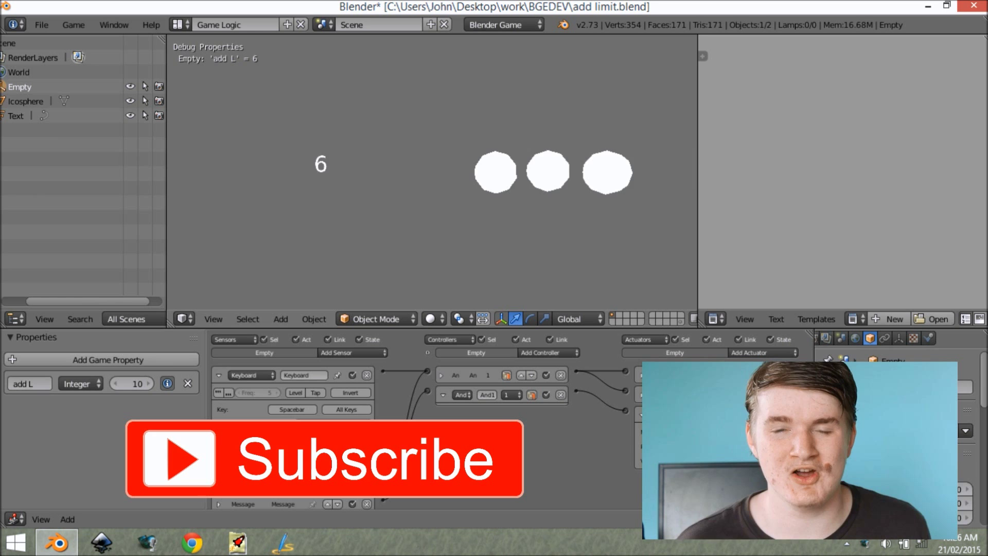
key(space)
key(space)
key(space)
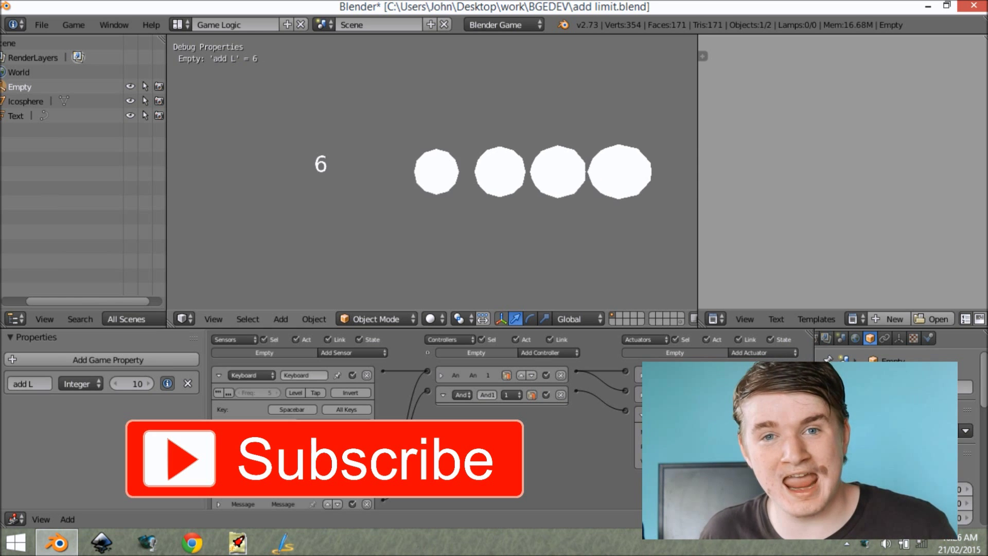